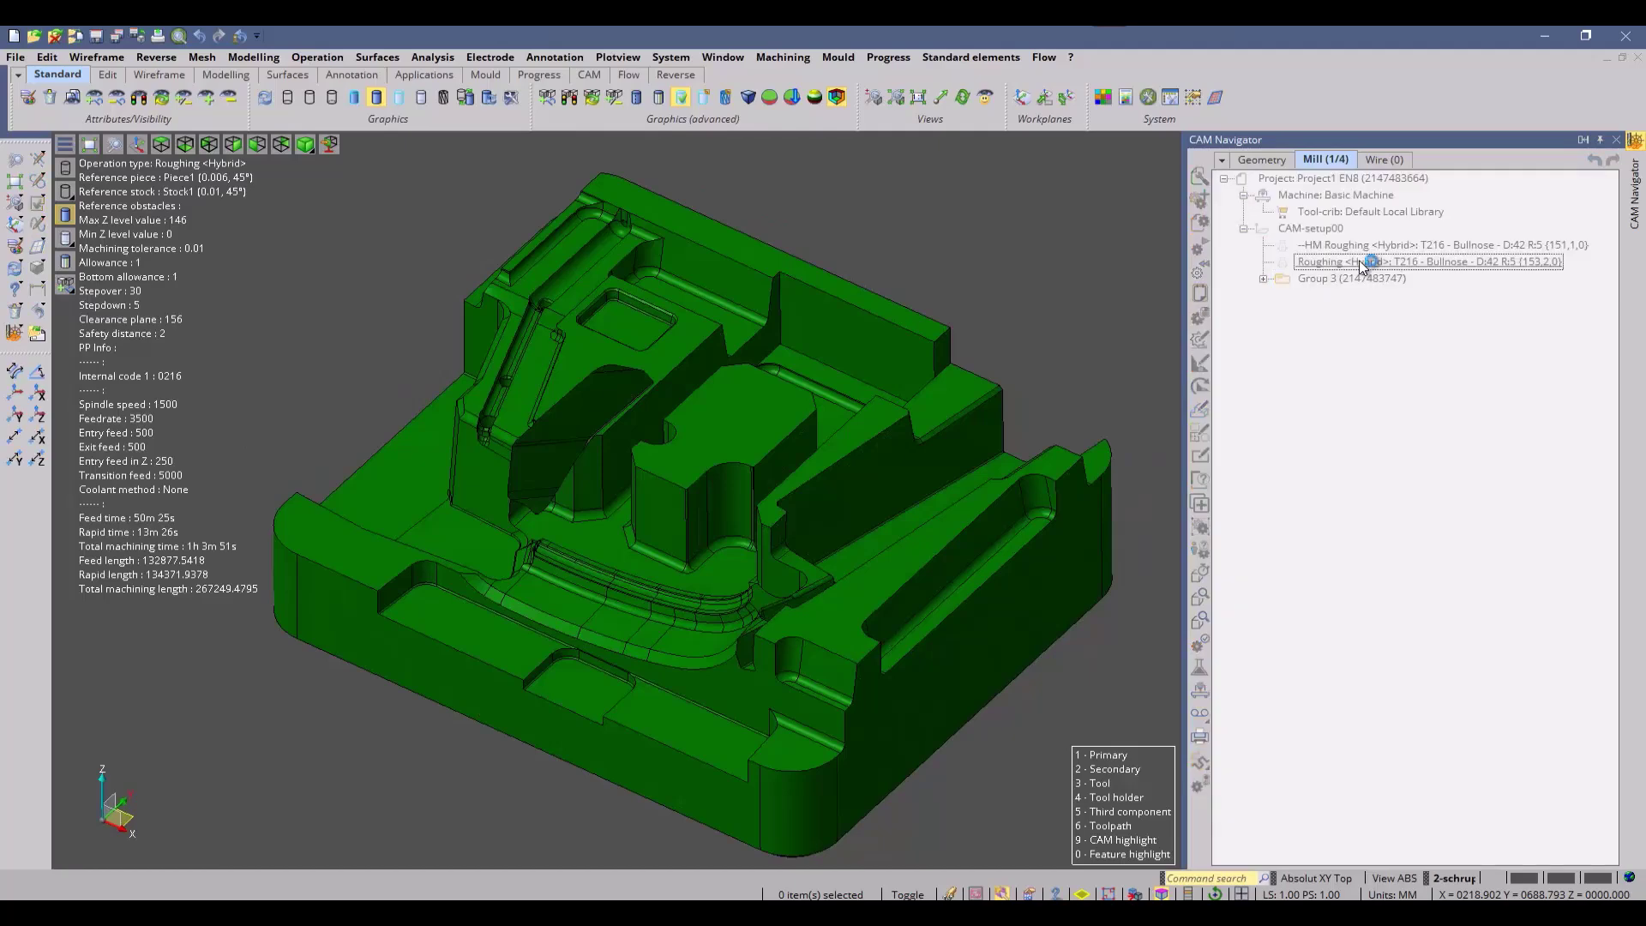
Set the stepover method of the Roughing operation to Hybrid and accept its toolpath settings.
left_click(317, 228)
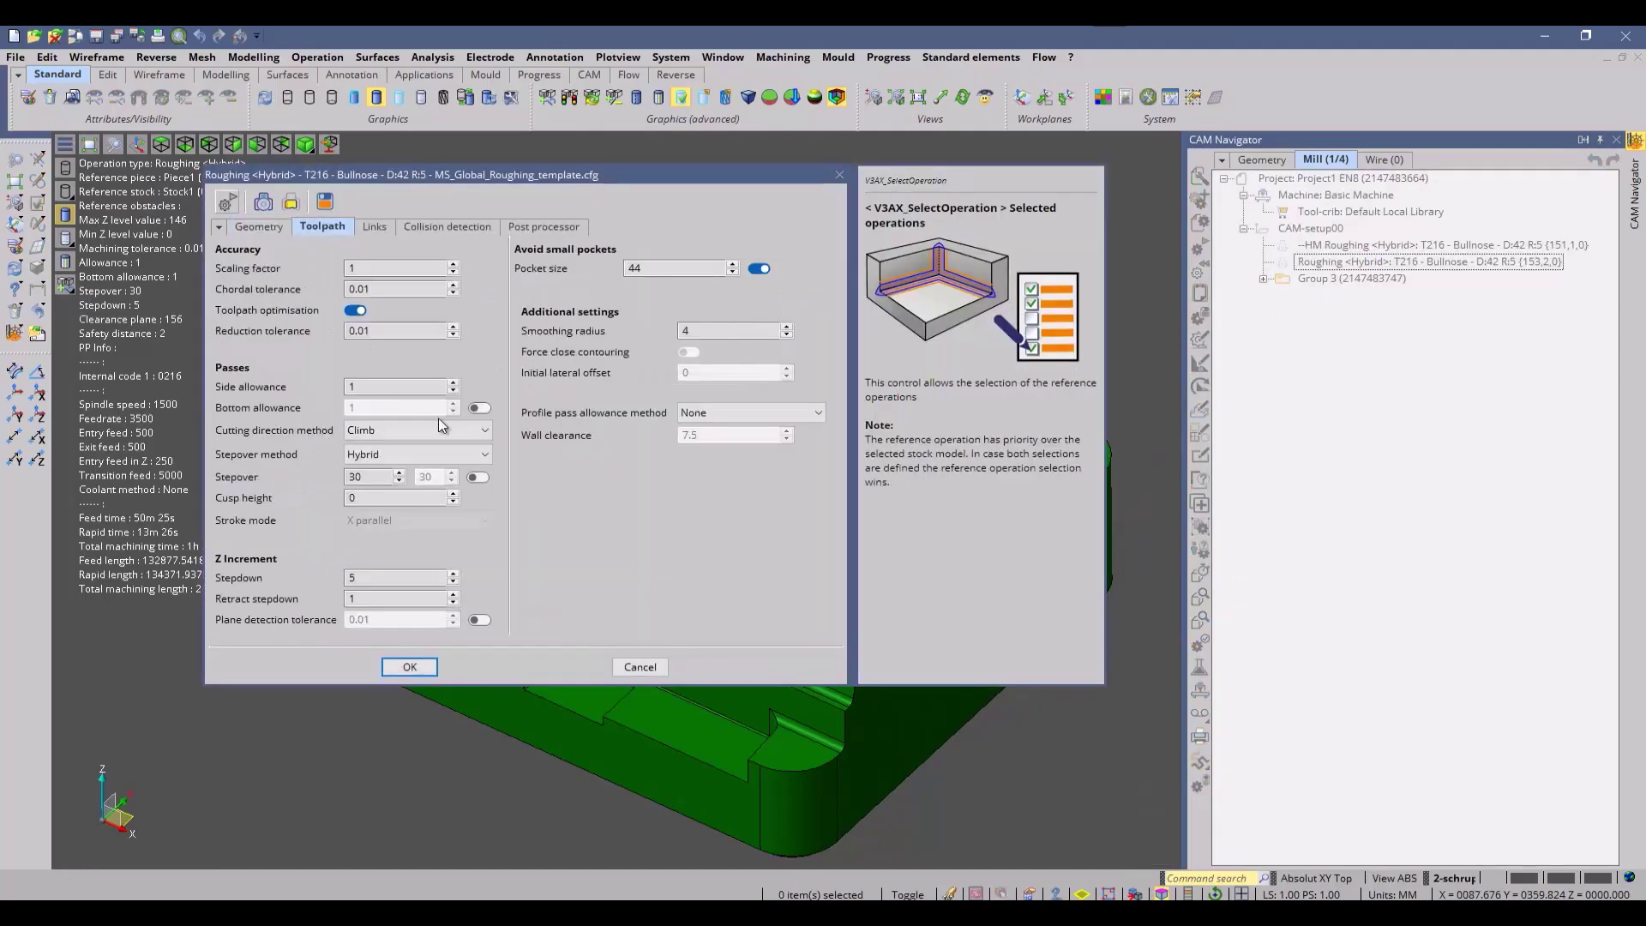
left_click(398, 455)
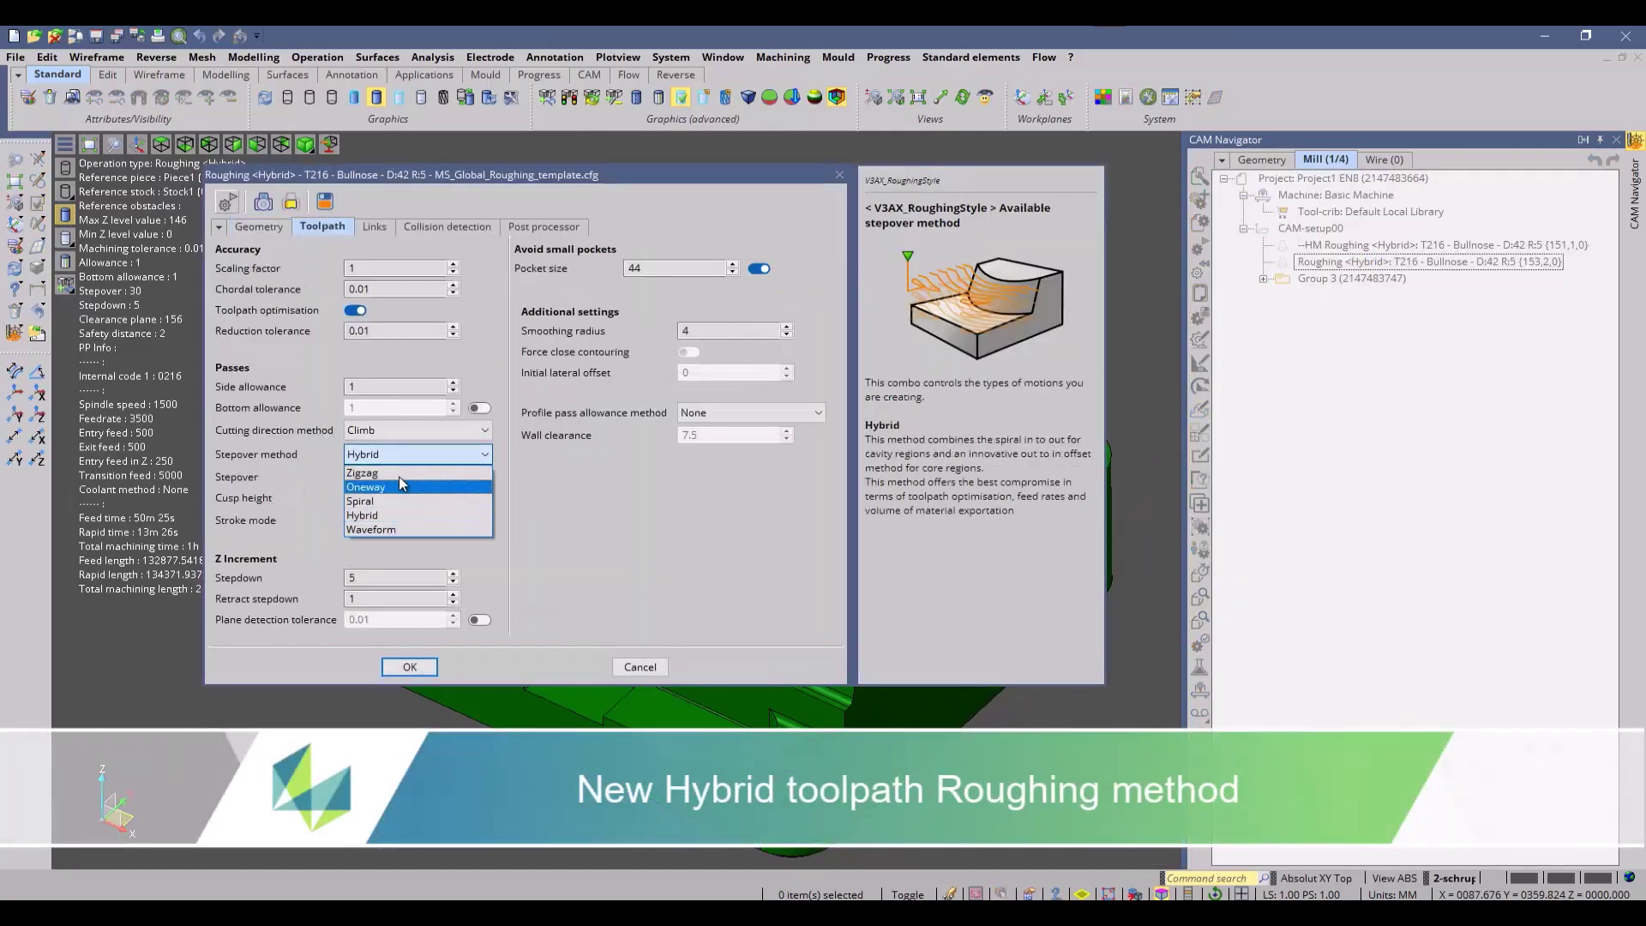
left_click(400, 515)
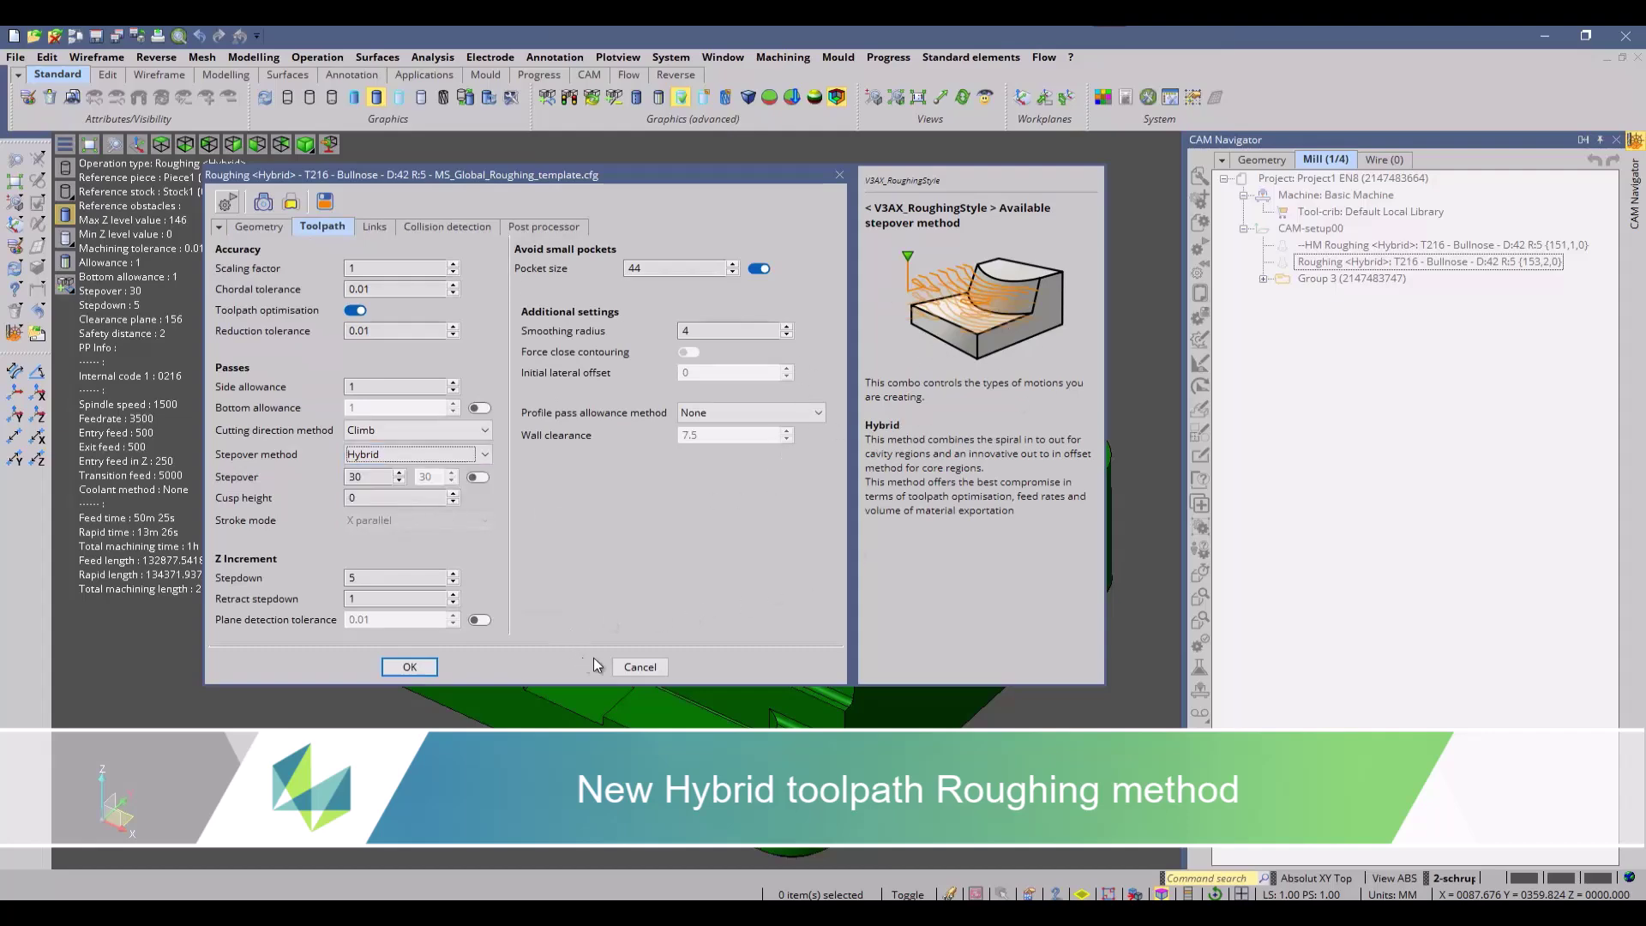
key("Return")
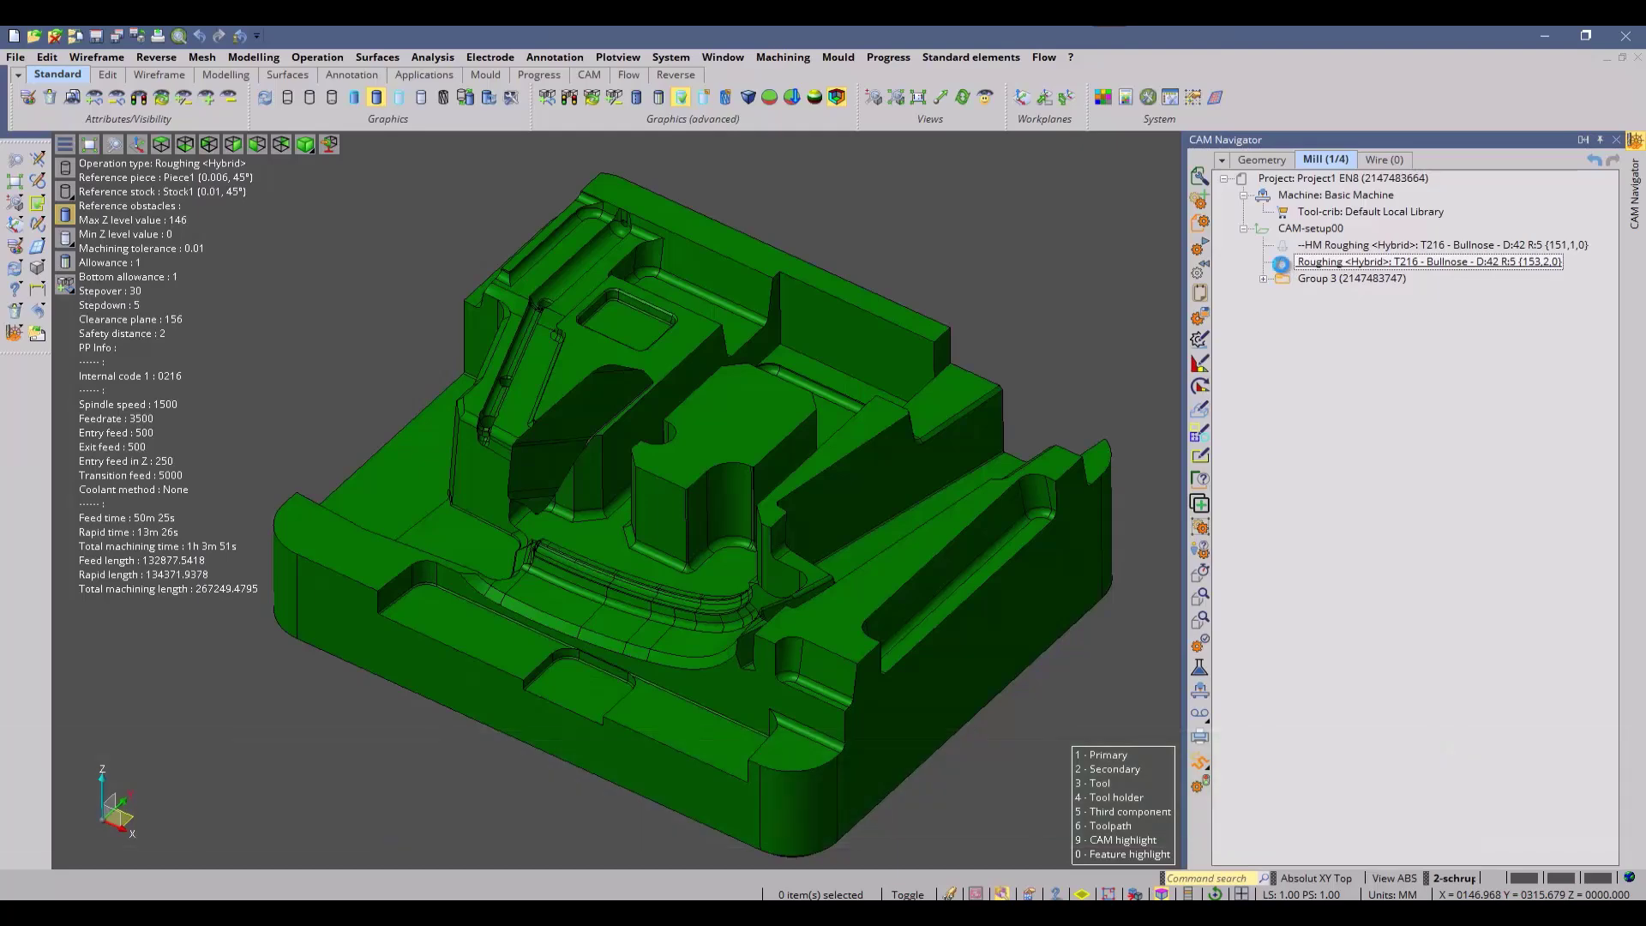
Review the Roughing <Hybrid> toolpath one level at a time from Level 1 to Level 27, and leave the path editor.
double_click(1341, 262)
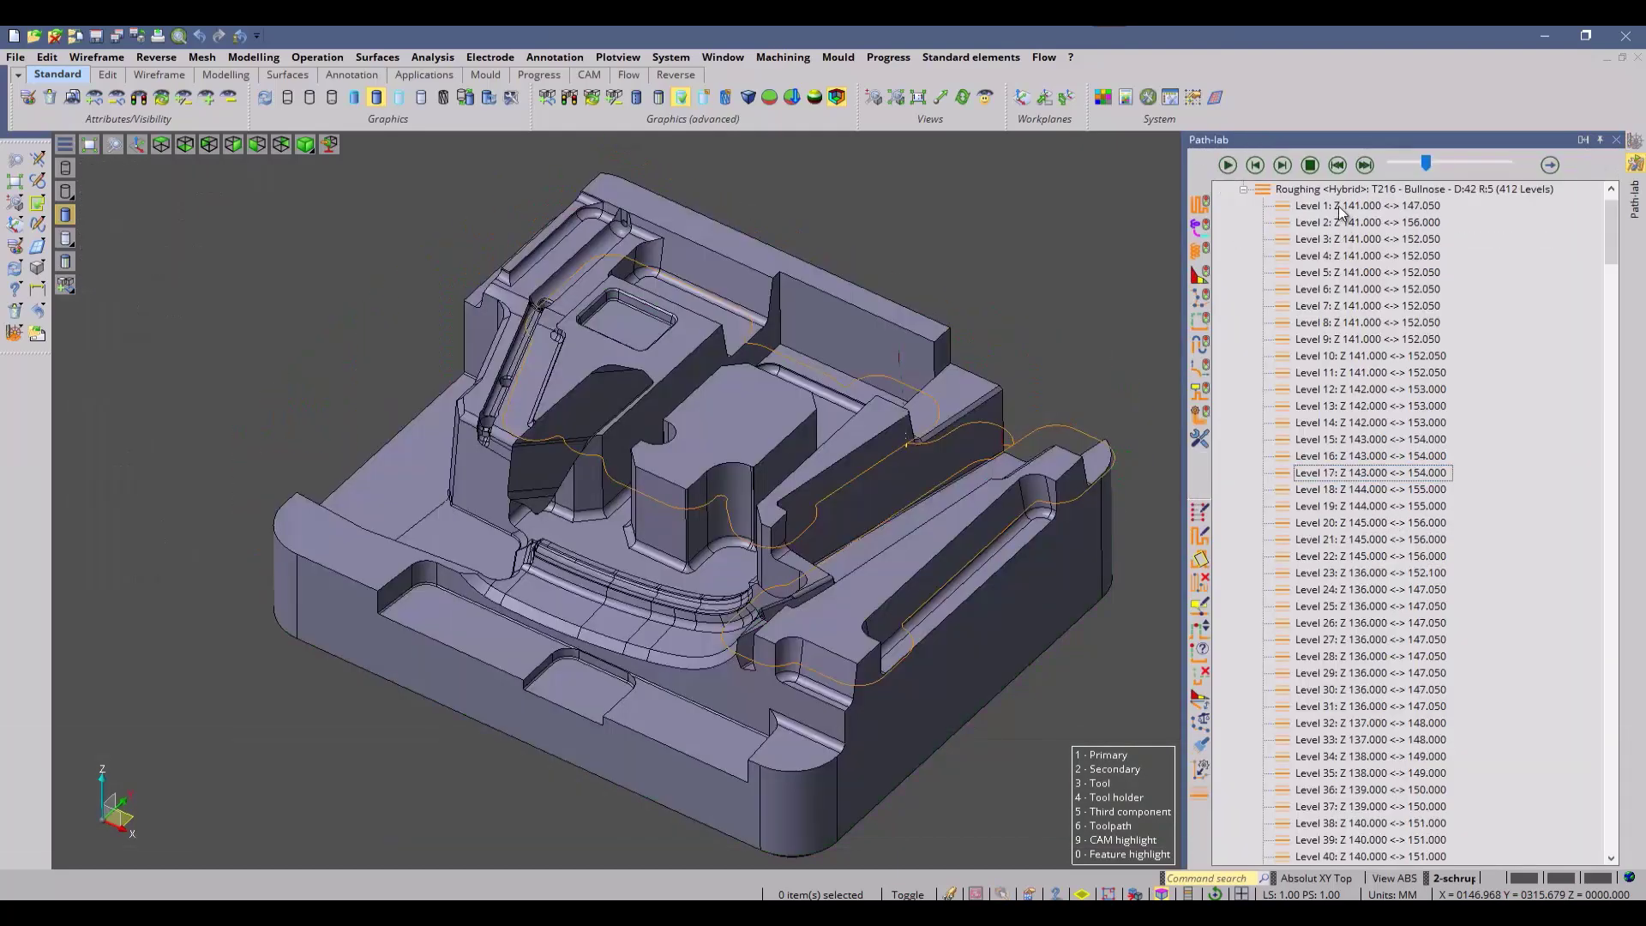
left_click(1342, 210)
key("Down")
key("Down")
key("Down")
key("Down")
key("Down")
key("Down")
key("Down")
key("Down")
key("Down")
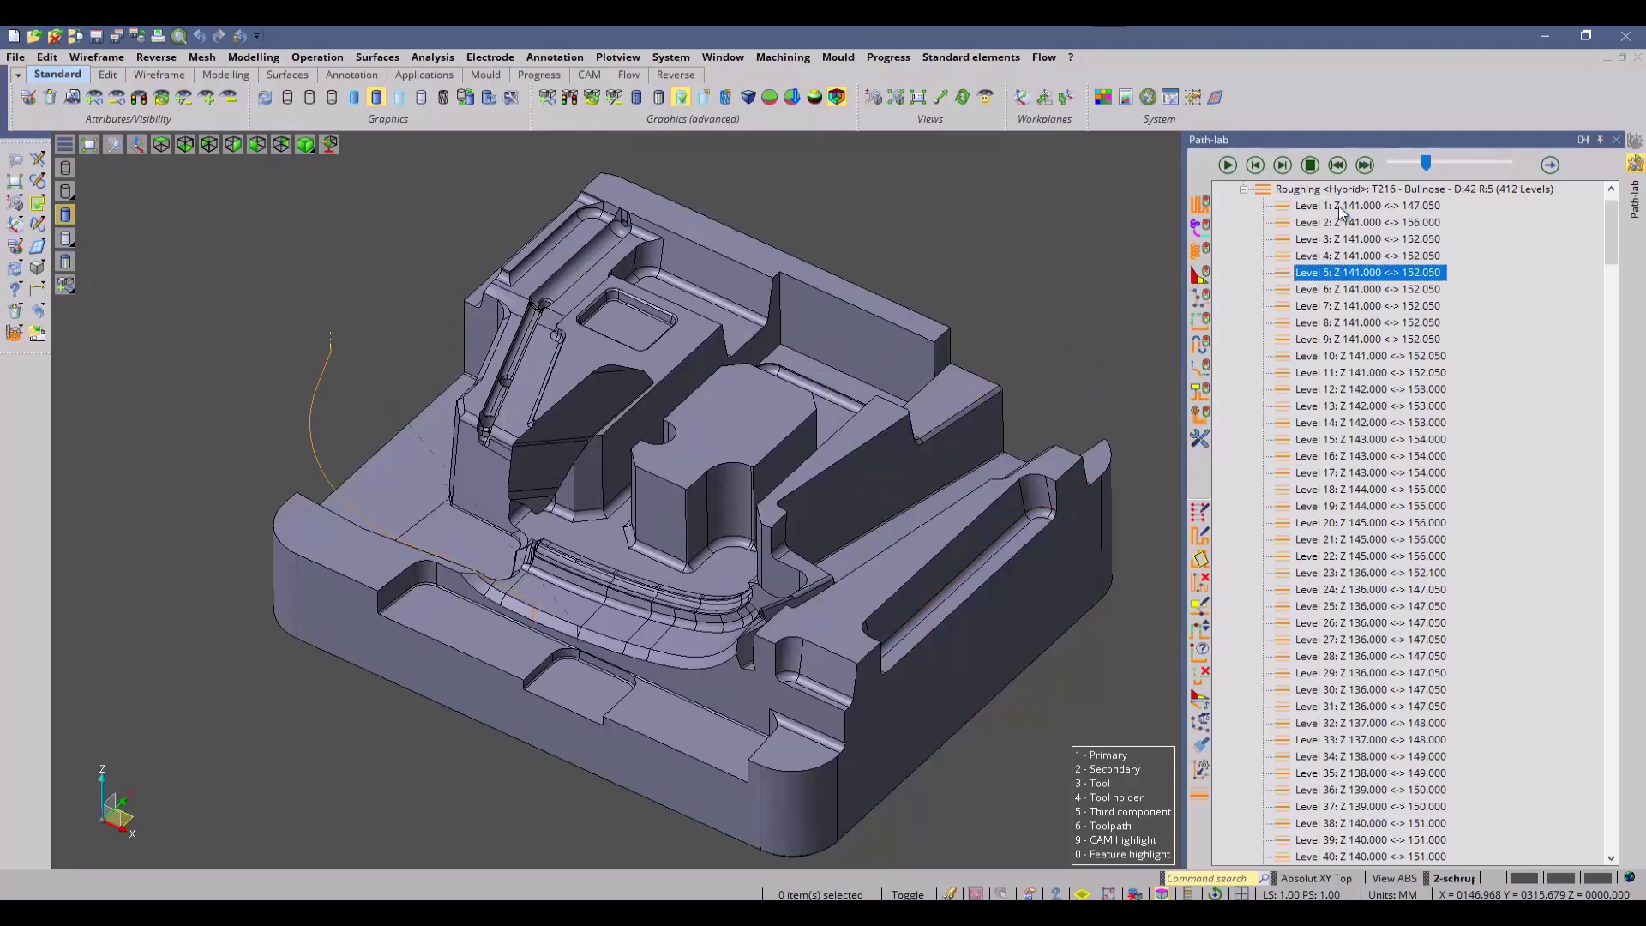
key("Down")
key("Down")
key("Down")
key("Down")
key("Down")
key("Down")
key("Down")
key("Down")
key("Down")
key("Down")
key("Down")
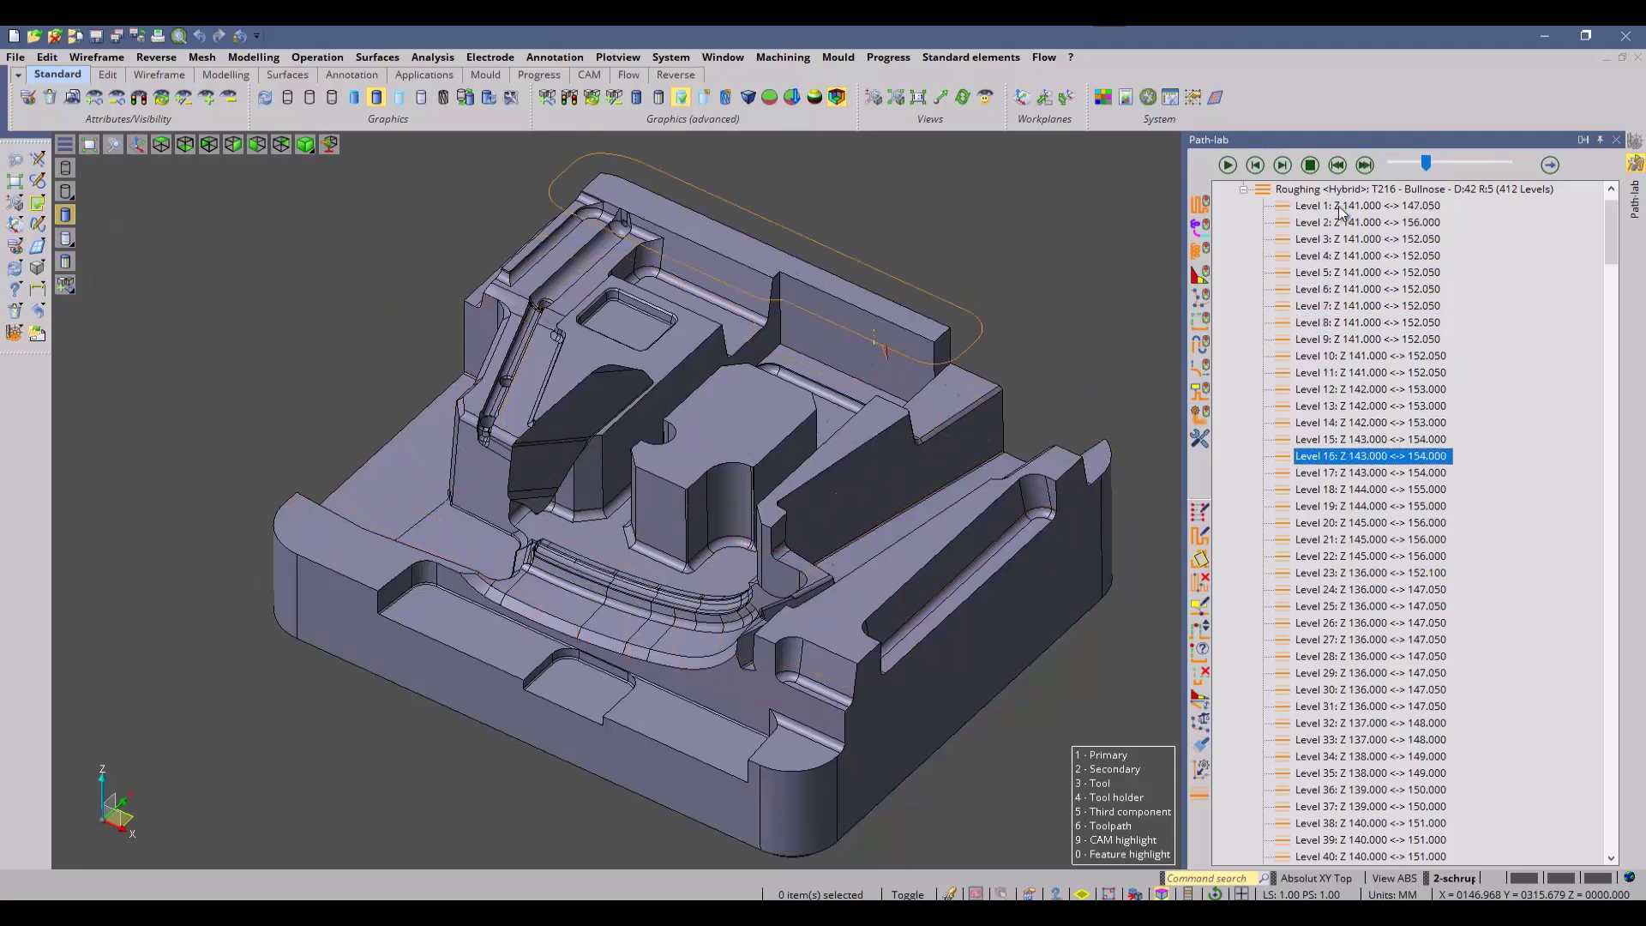
key("Down")
key("Down")
key("Down")
key("Down")
key("Down")
key("Down")
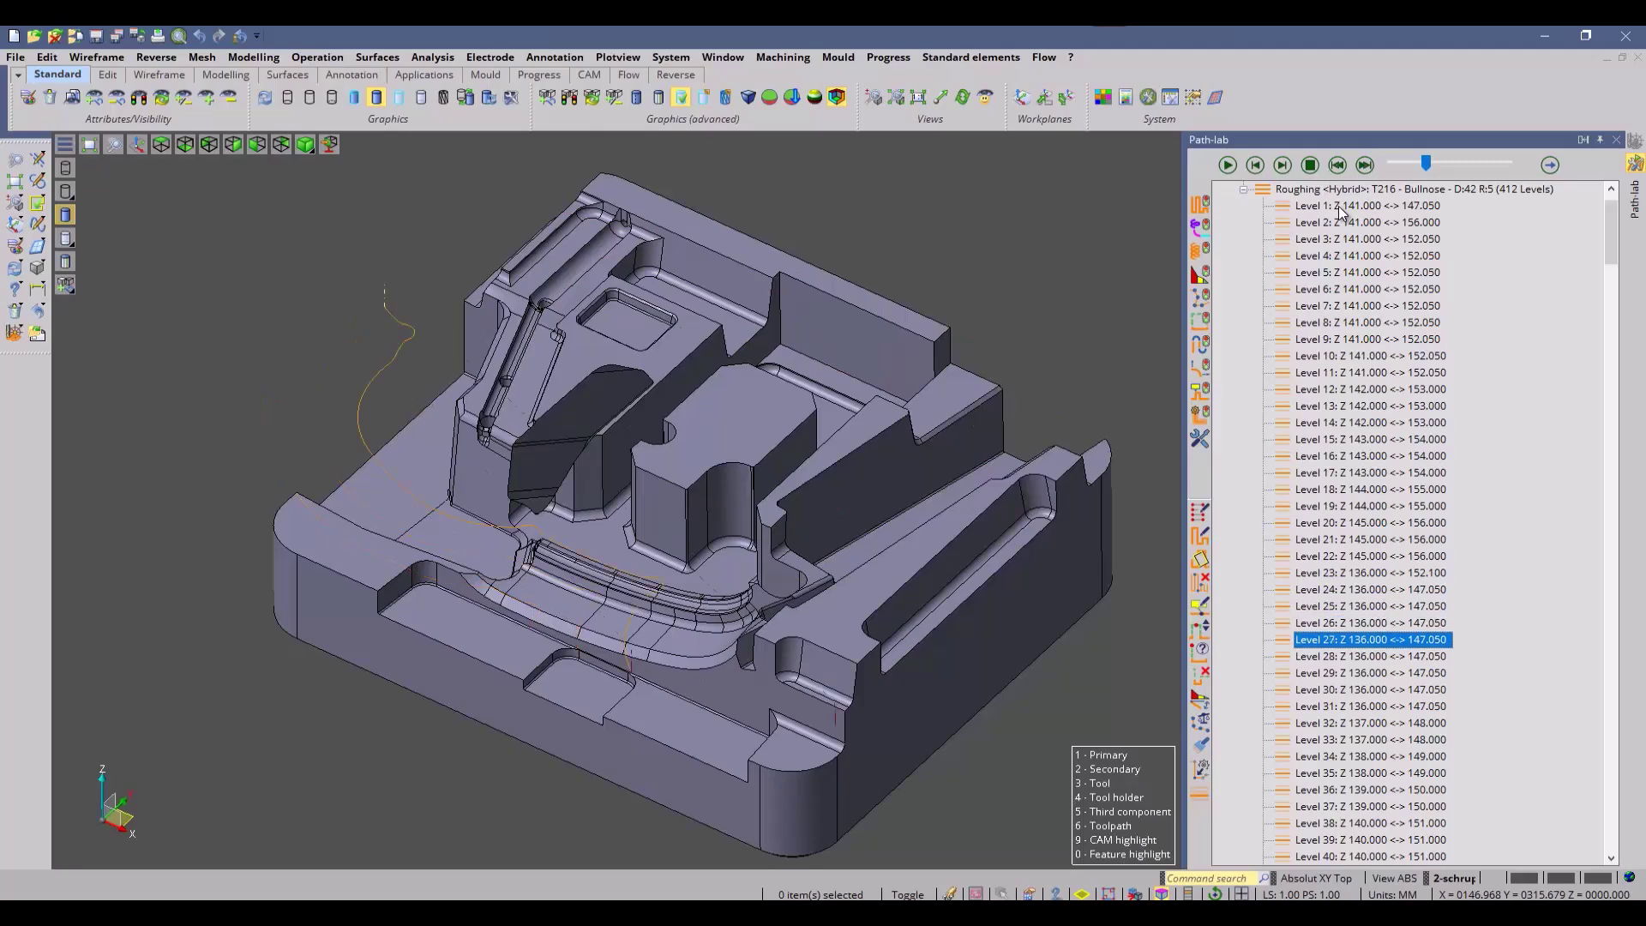
left_click(1616, 140)
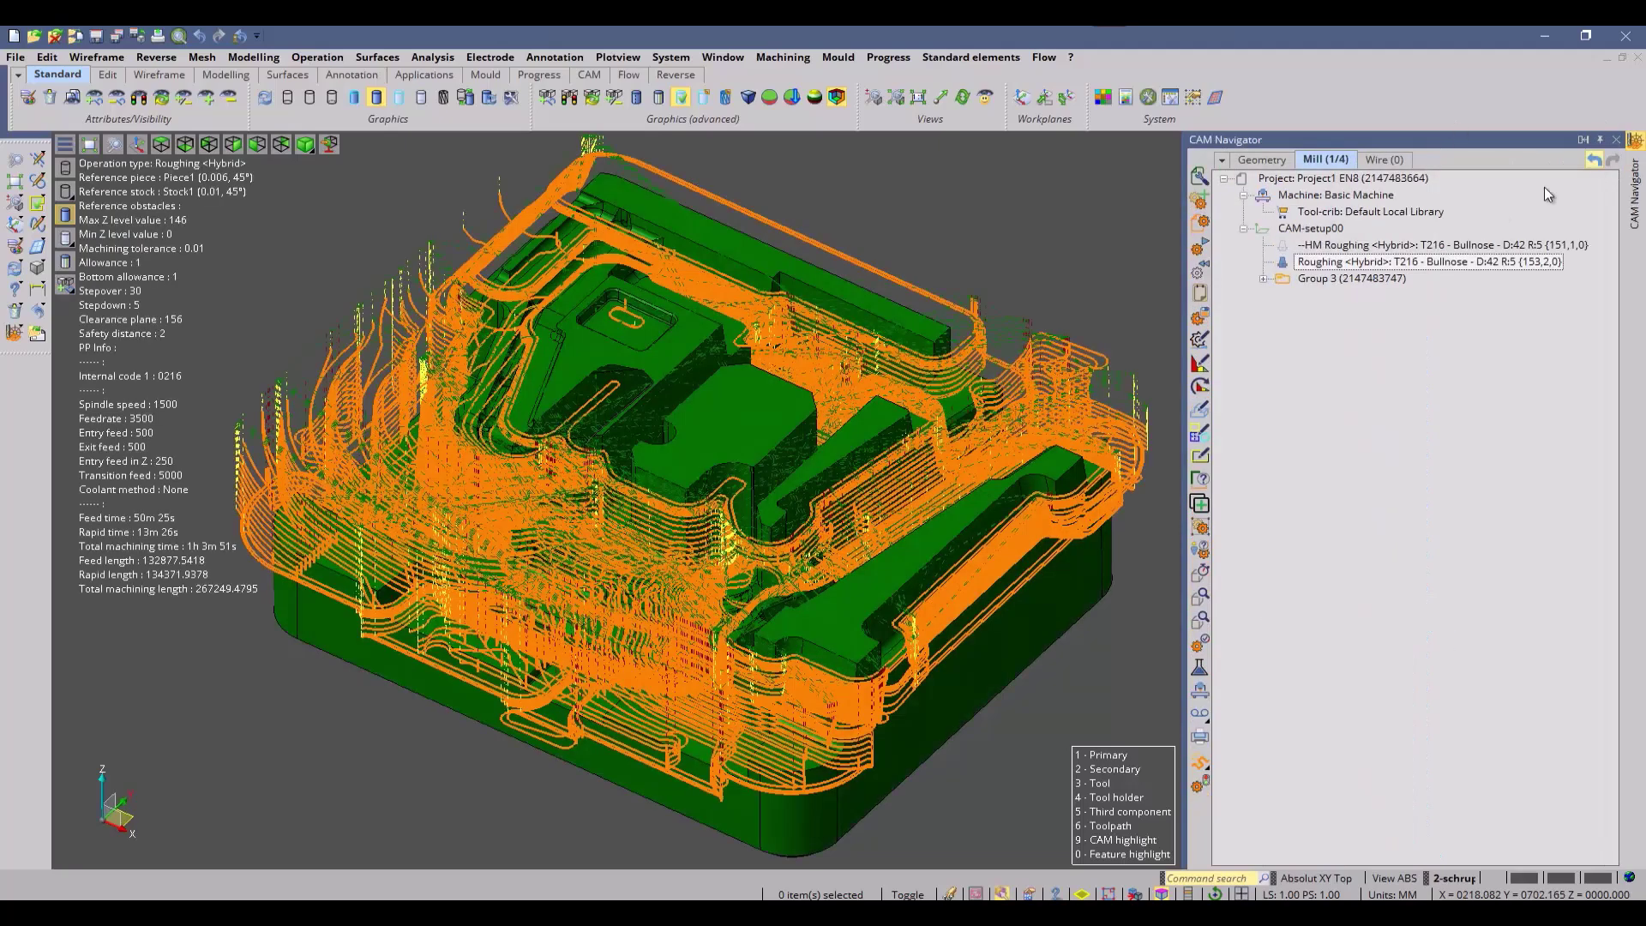
Inspect the Retract stepdown parameter of the Roughing <Hybrid> operation and close its settings.
double_click(1324, 263)
left_click(367, 599)
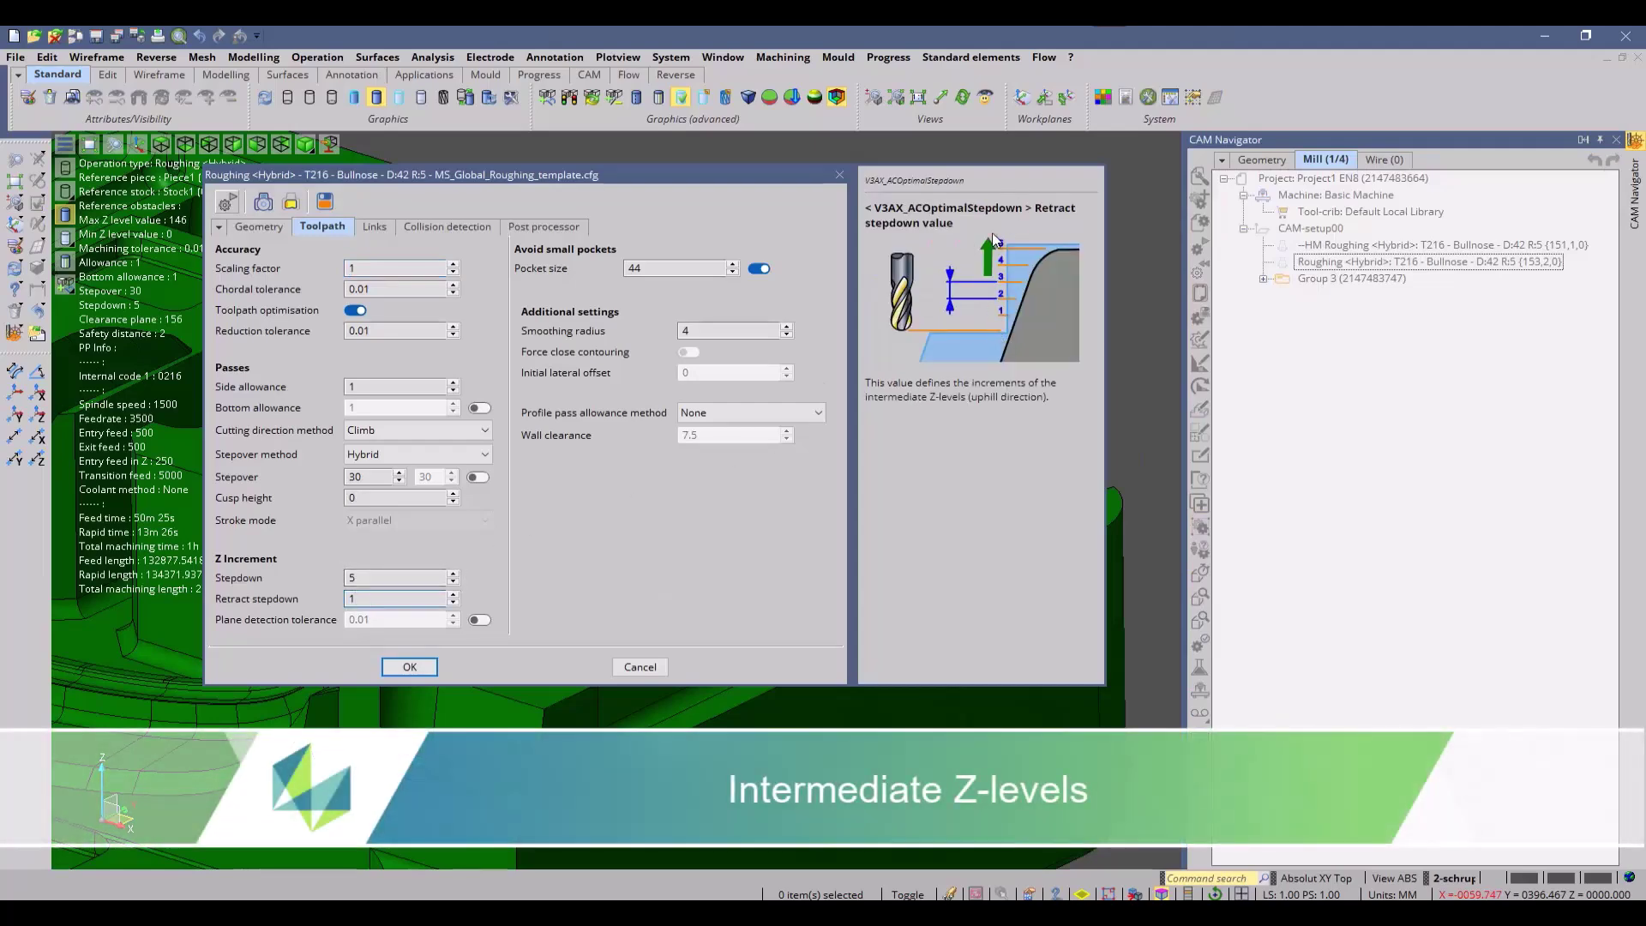
left_click(839, 174)
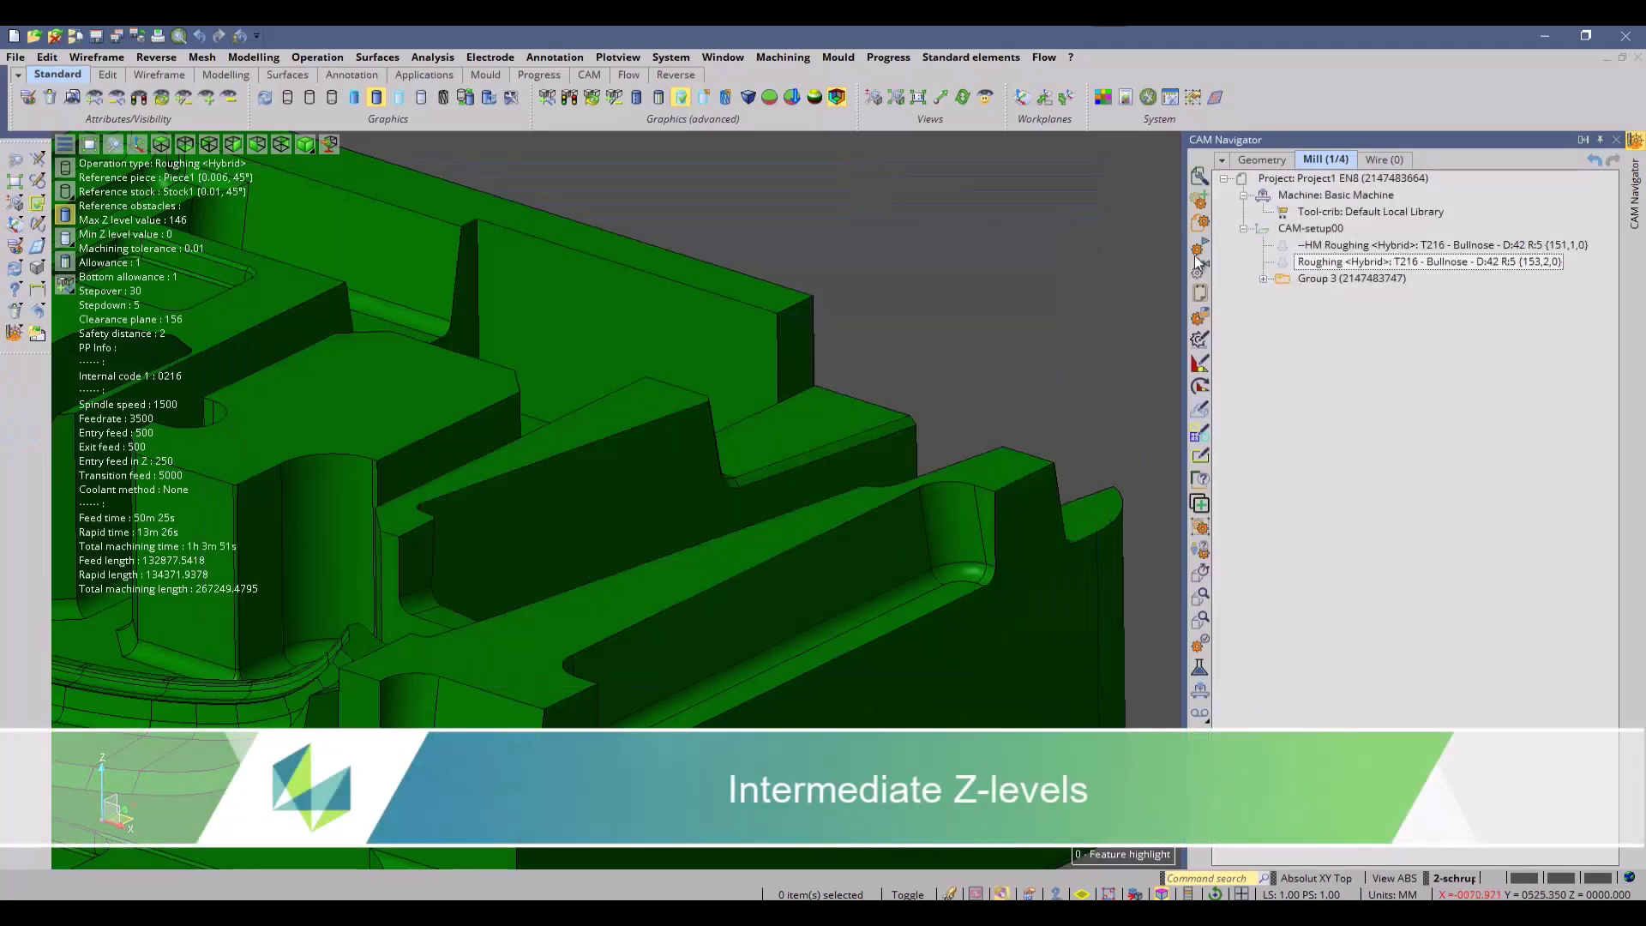
Display the Roughing <Hybrid> levels cumulatively, starting at Level 1 and adding one level at a time to examine the intermediate Z-levels.
left_click(1285, 267)
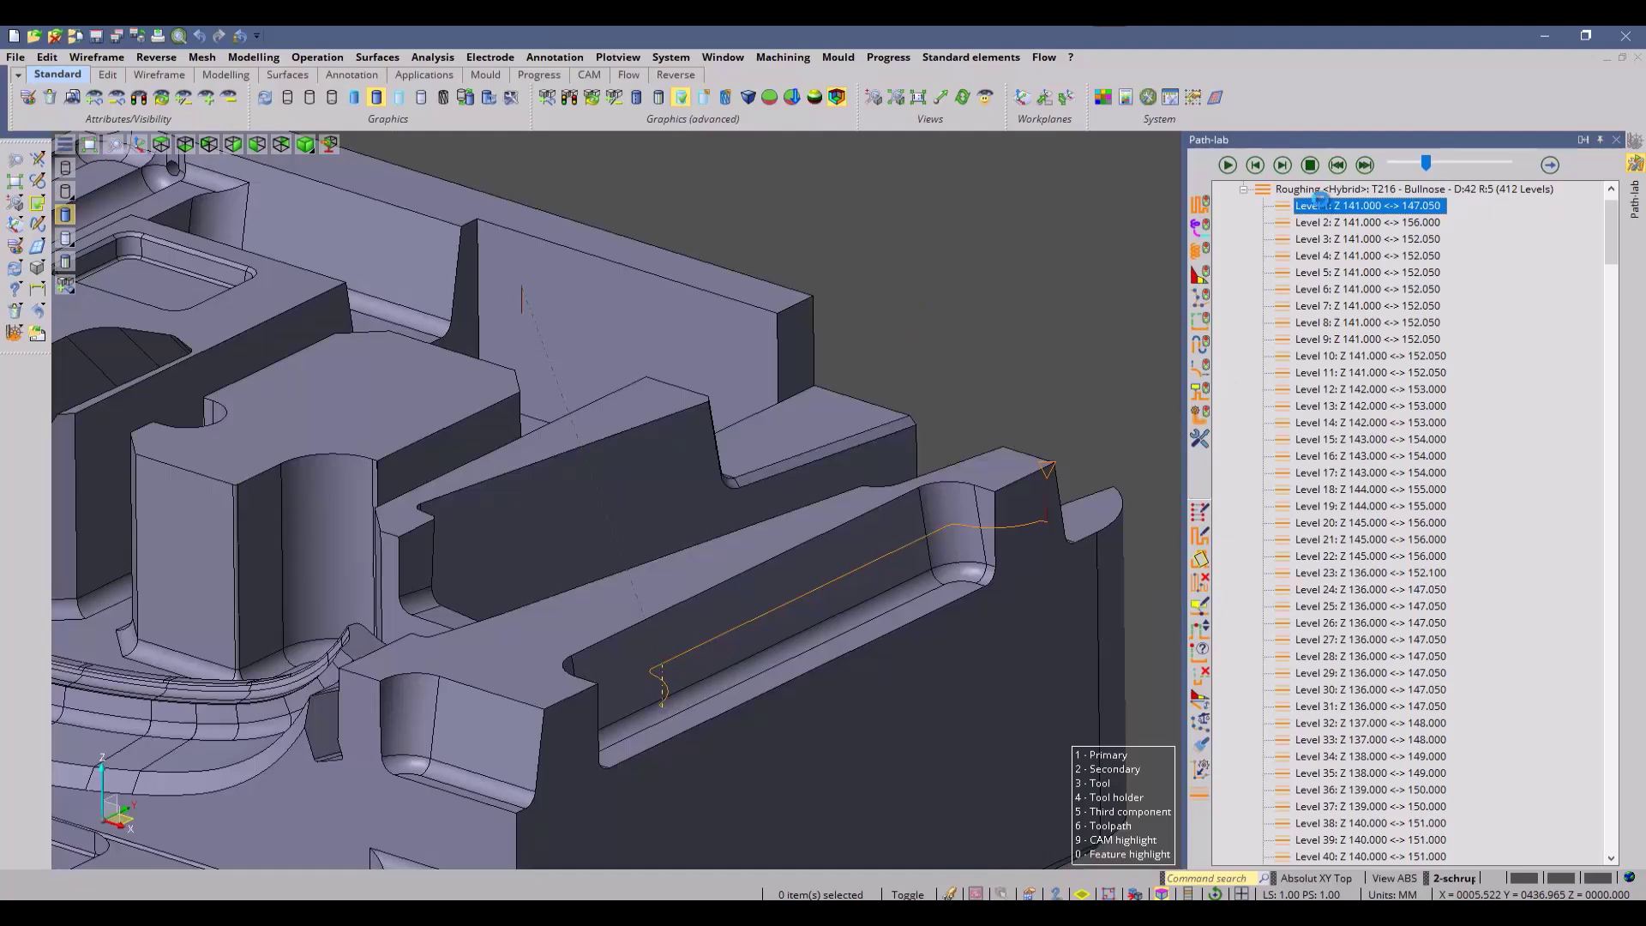
key("shift+Down")
key("shift+Down")
key("shift+Down")
key("shift+Down")
key("shift+Down")
key("shift+Down")
key("shift+Down")
key("shift+Down")
key("shift+Down")
key("shift+Down")
key("shift+Down")
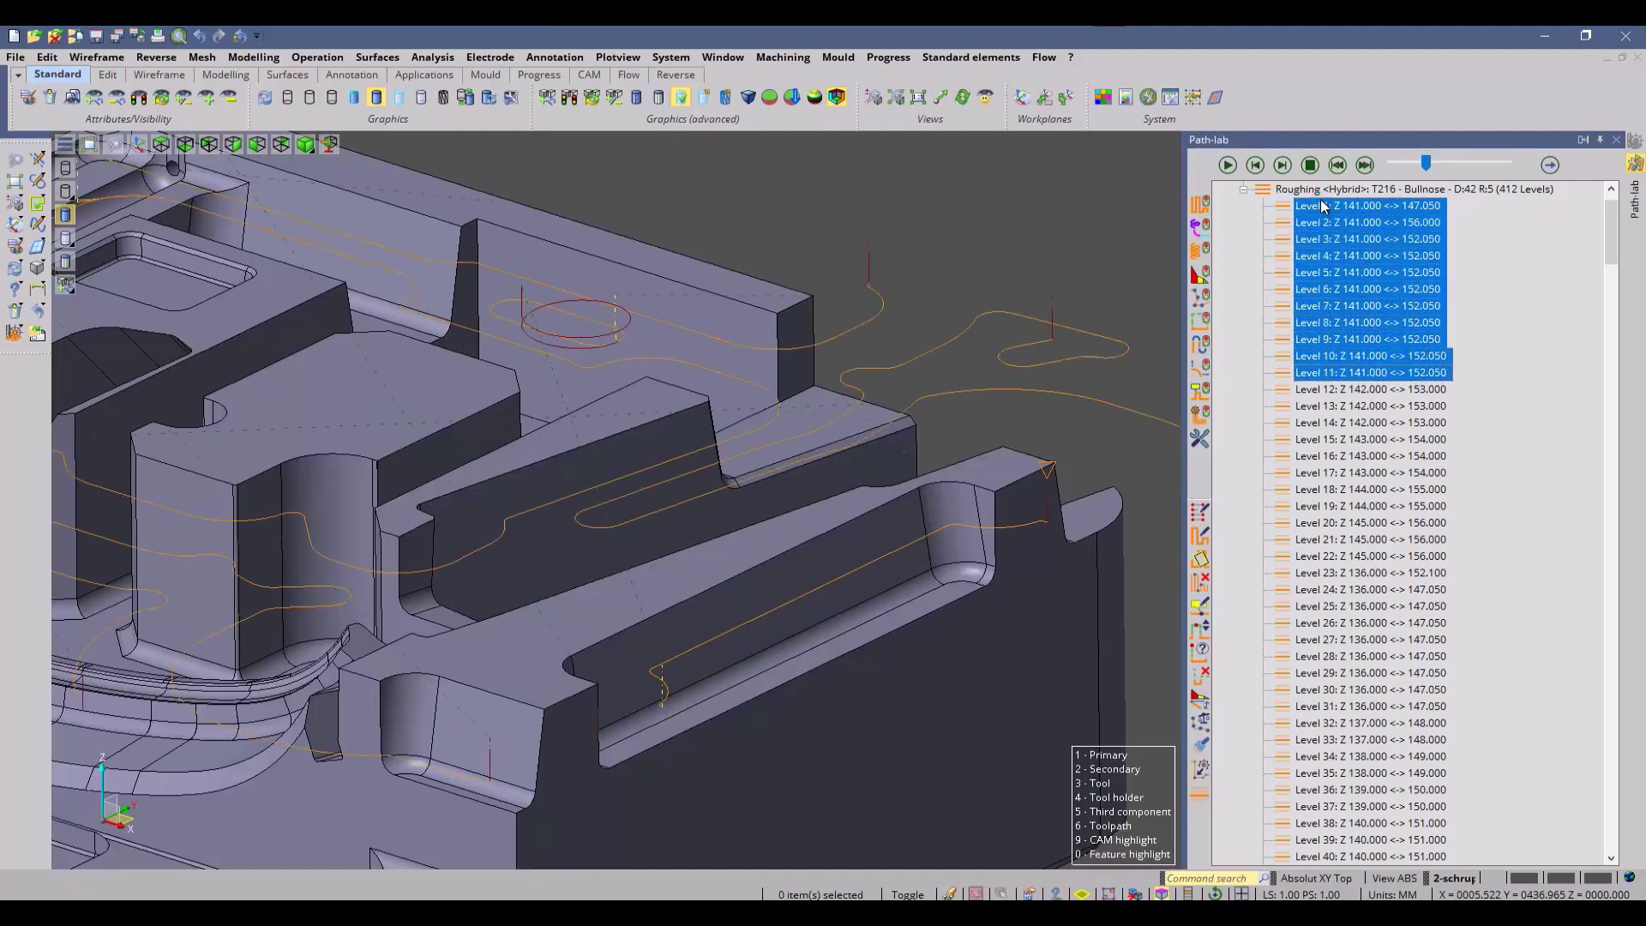
key("shift+Down")
key("shift+Down")
key("shift+Down")
key("shift+Down")
key("shift+Down")
key("shift+Down")
key("shift+Down")
key("shift+Down")
key("shift+Down")
key("shift+Down")
key("shift+Down")
key("shift+Down")
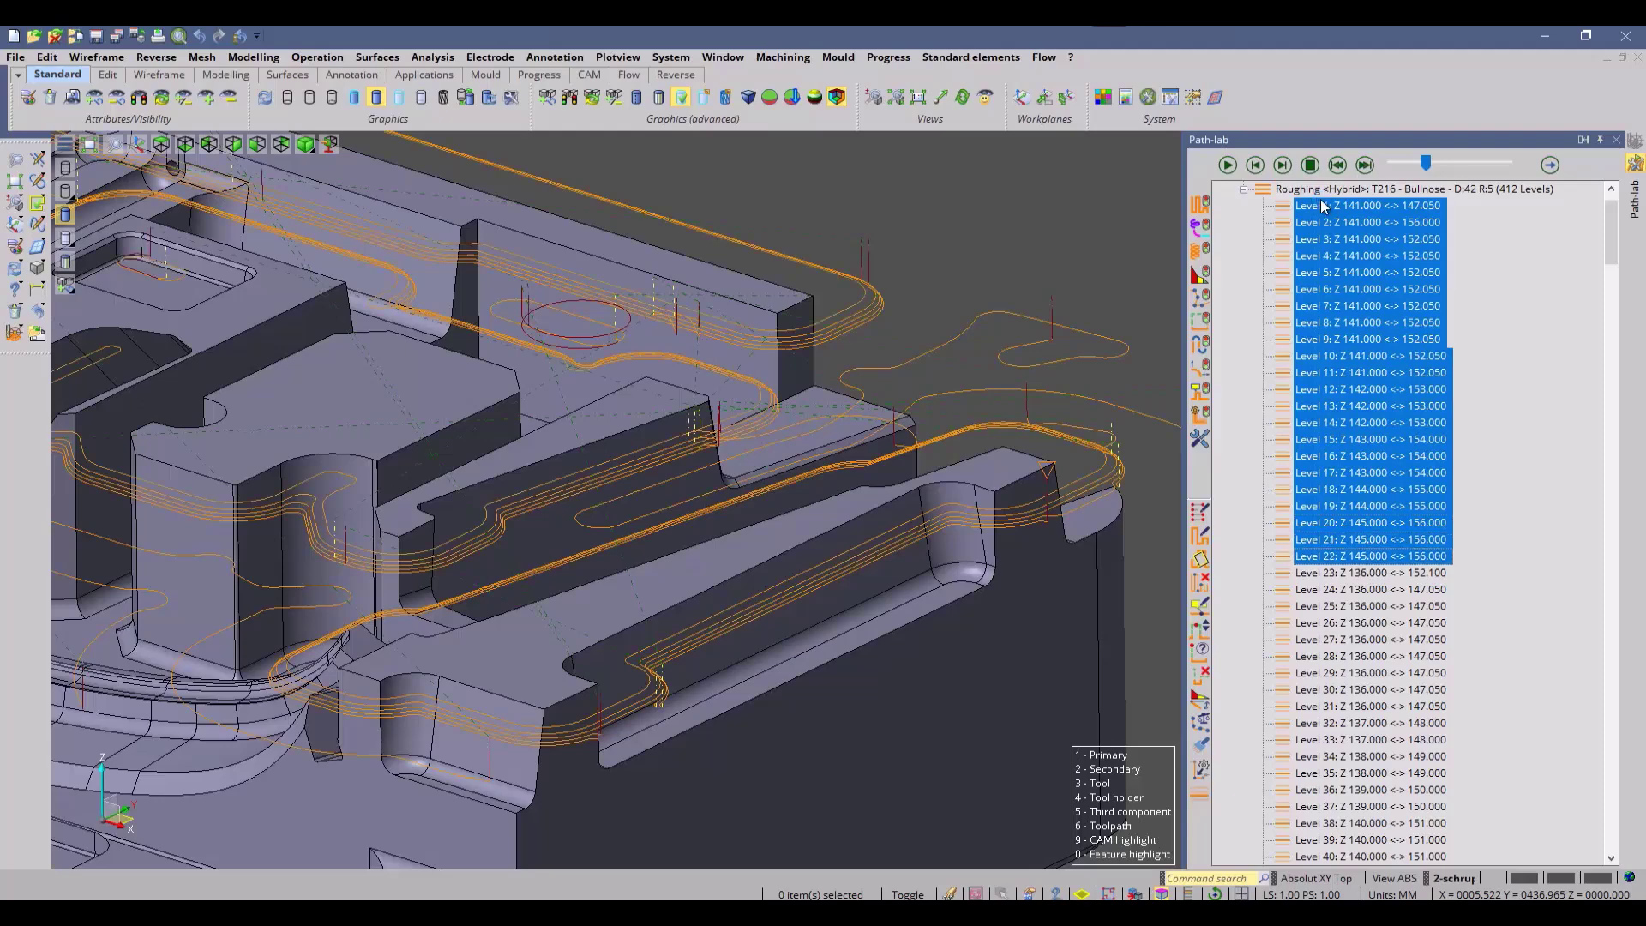
key("shift+Down")
key("shift+Down")
key("shift+Down")
key("shift+Down")
key("shift+Down")
key("shift+Down")
key("shift+Down")
key("shift+Down")
key("shift+Down")
key("shift+Down")
key("shift+Down")
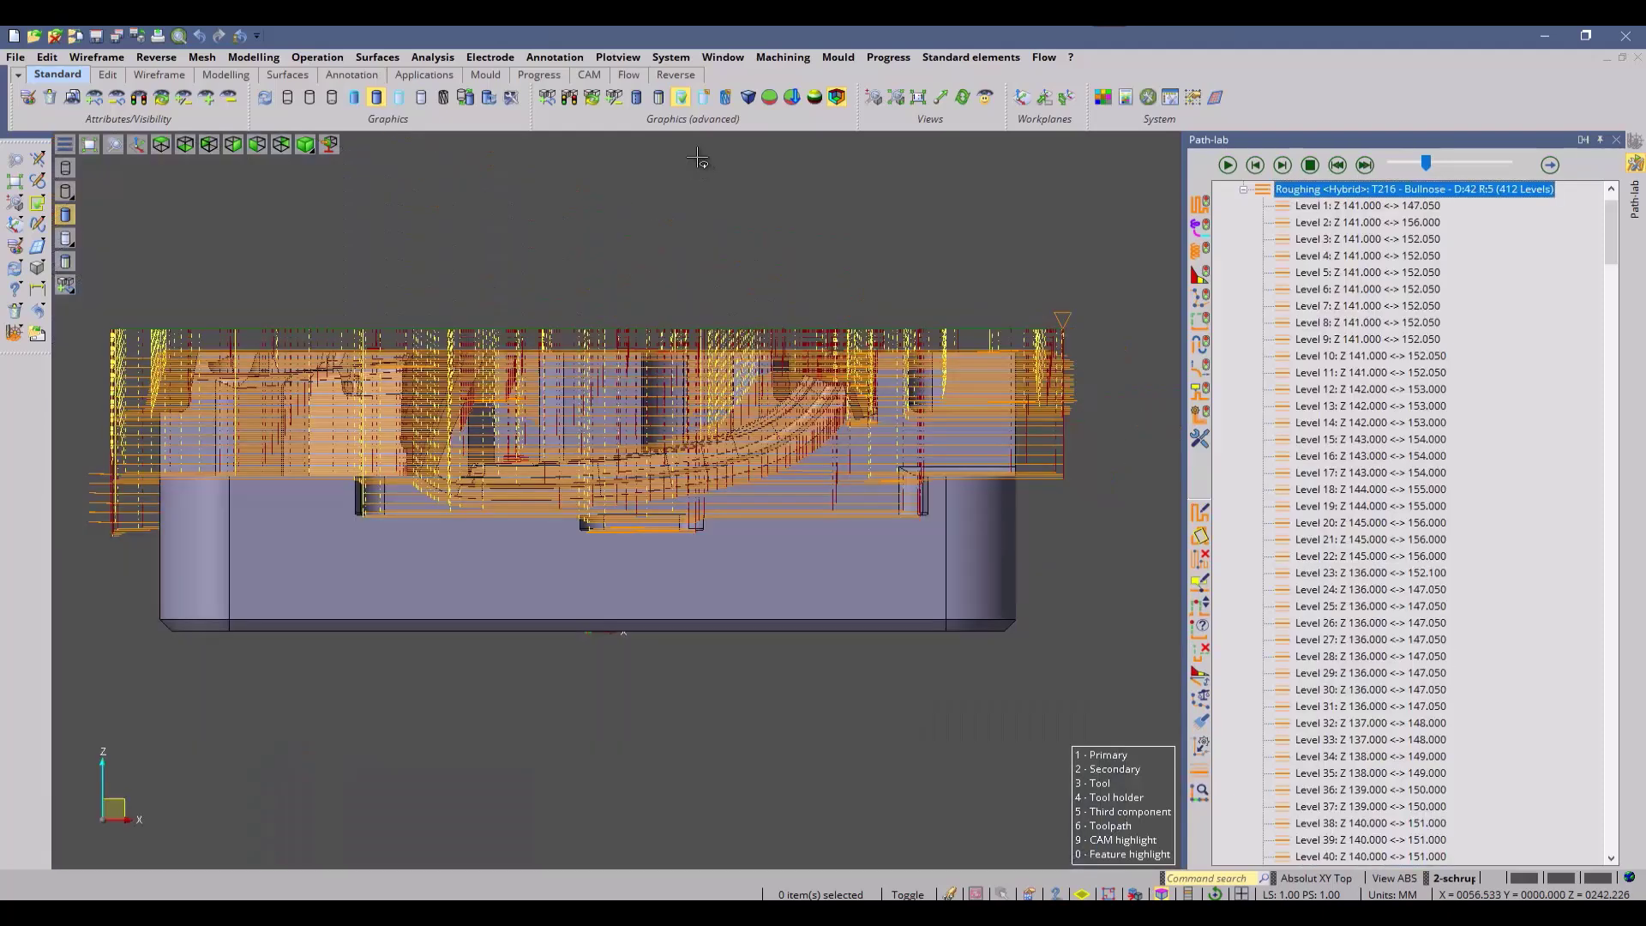
Examine the Z-levels of the complete Roughing <Hybrid> toolpath from the side and compare them with the HM Roughing toolpath.
middle_click_drag(696, 145, 638, 149)
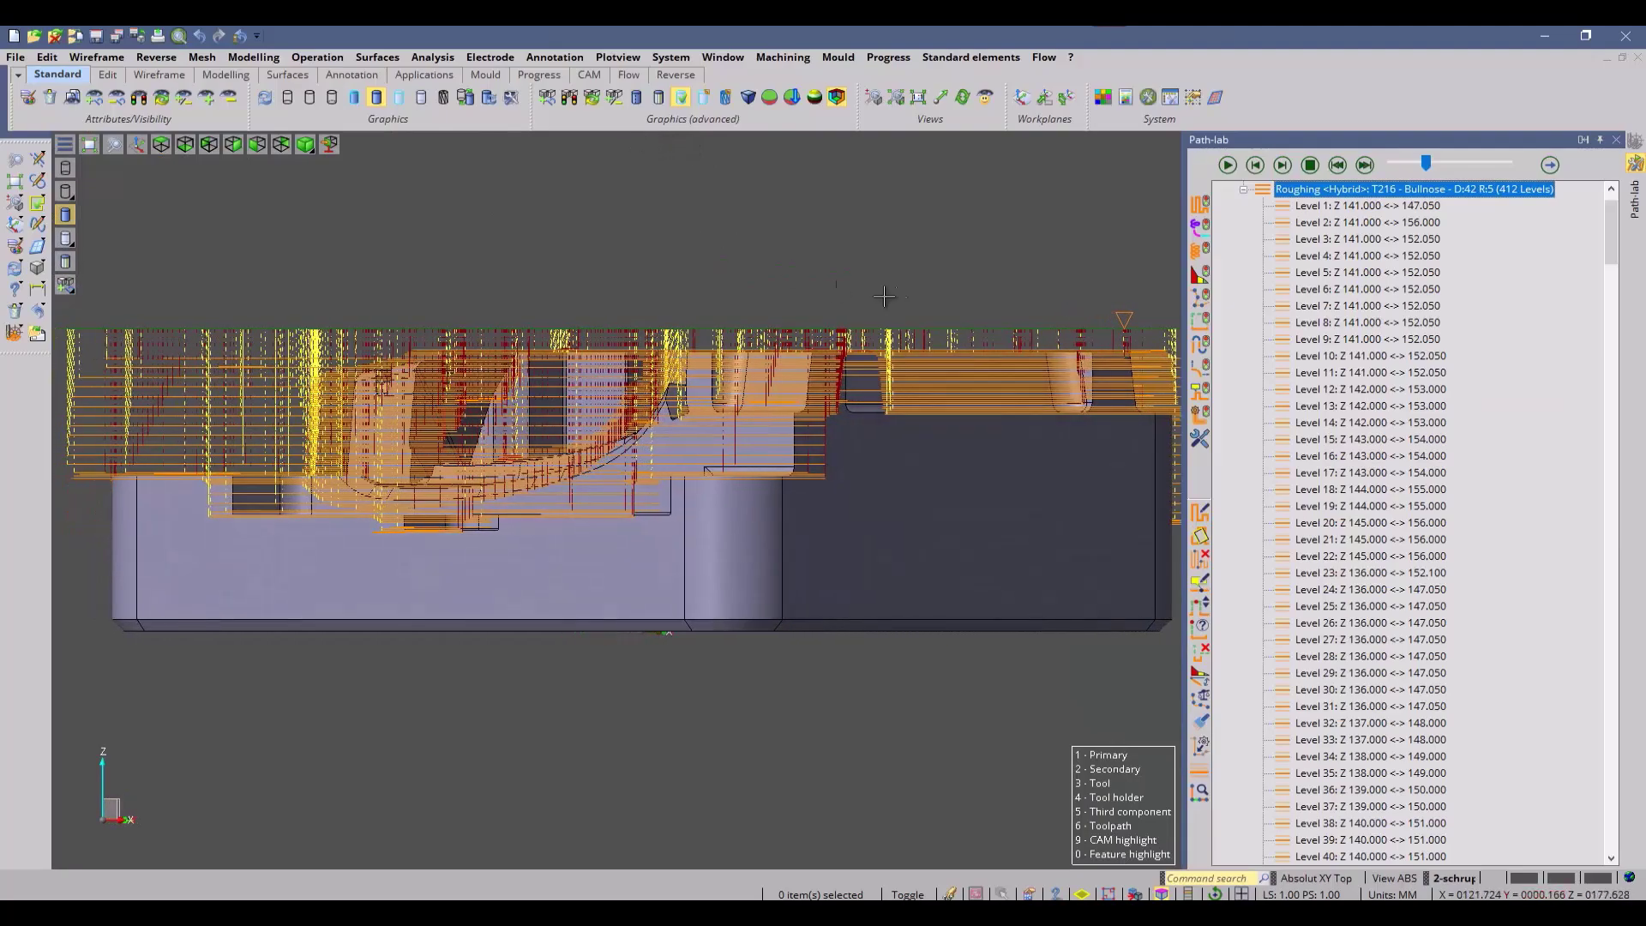
scroll(845, 407, "up", 5)
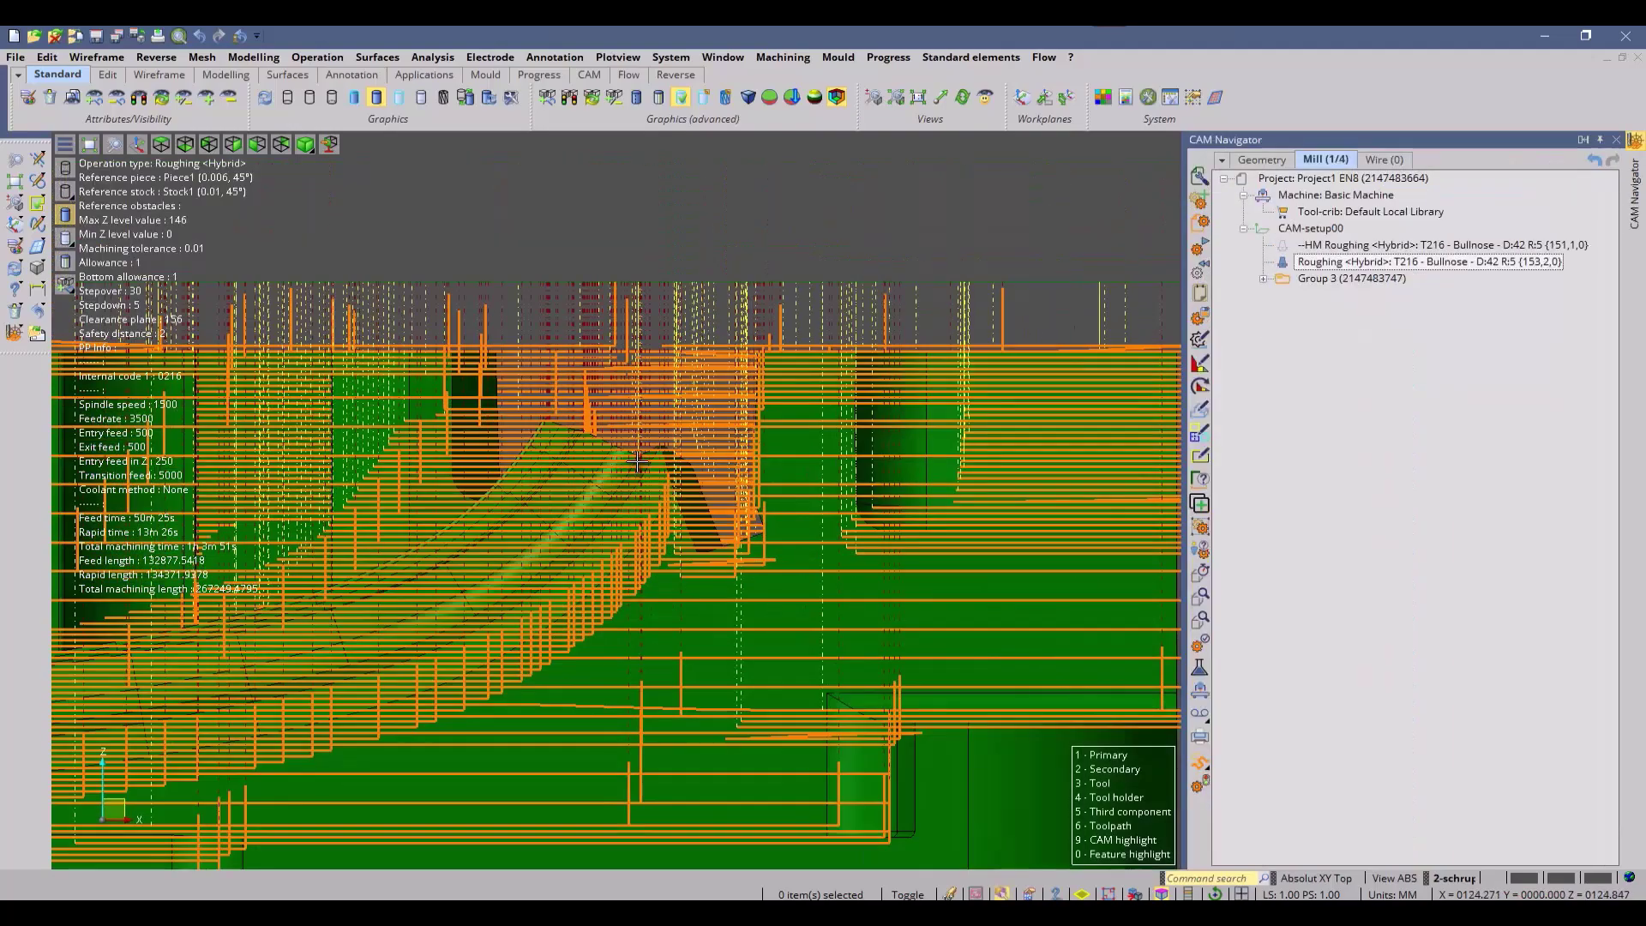
scroll(652, 455, "down", 3)
left_click(1285, 247)
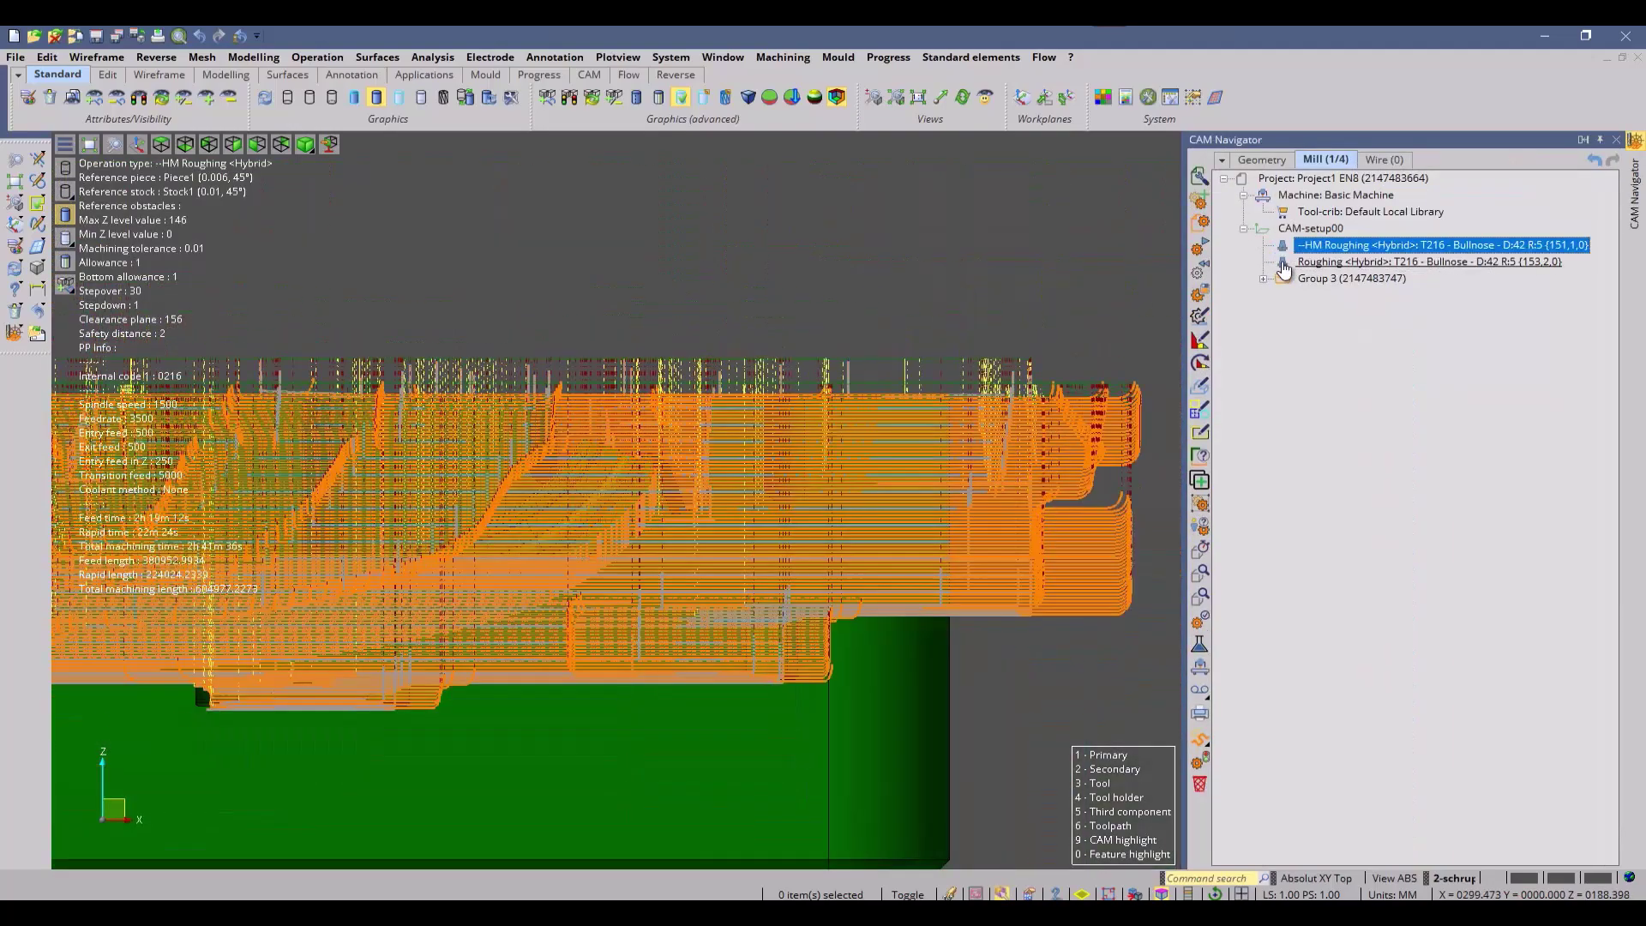
left_click(1284, 263)
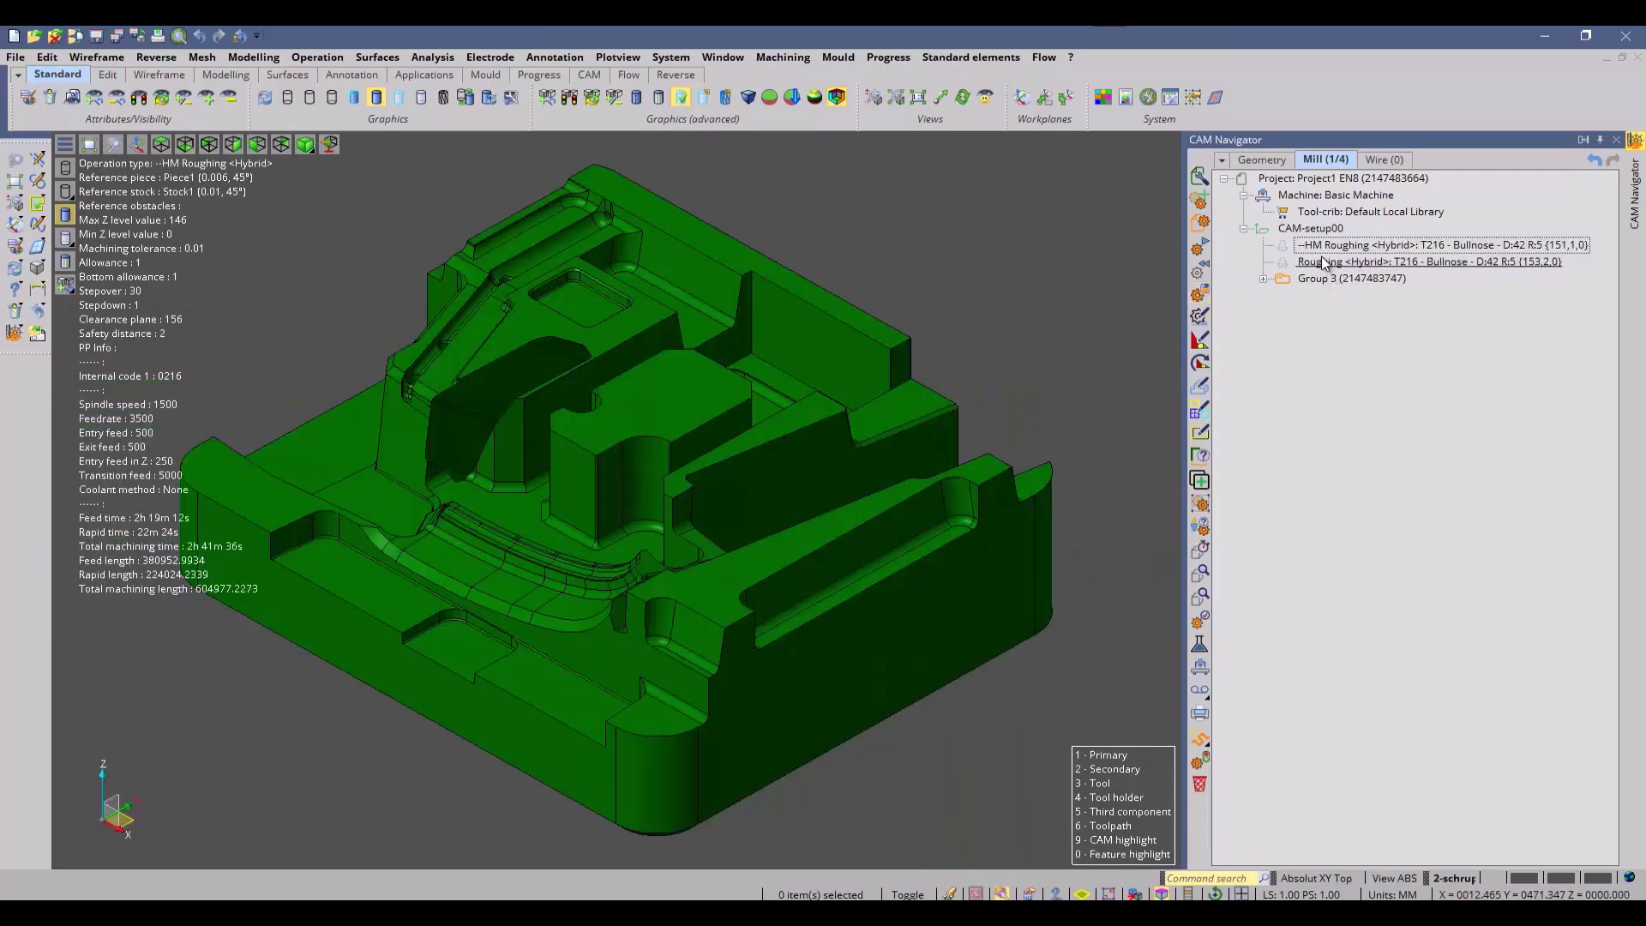
Compare the machining times and toolpath lengths of the HM Roughing and Roughing <Hybrid> operations.
left_click(1325, 263)
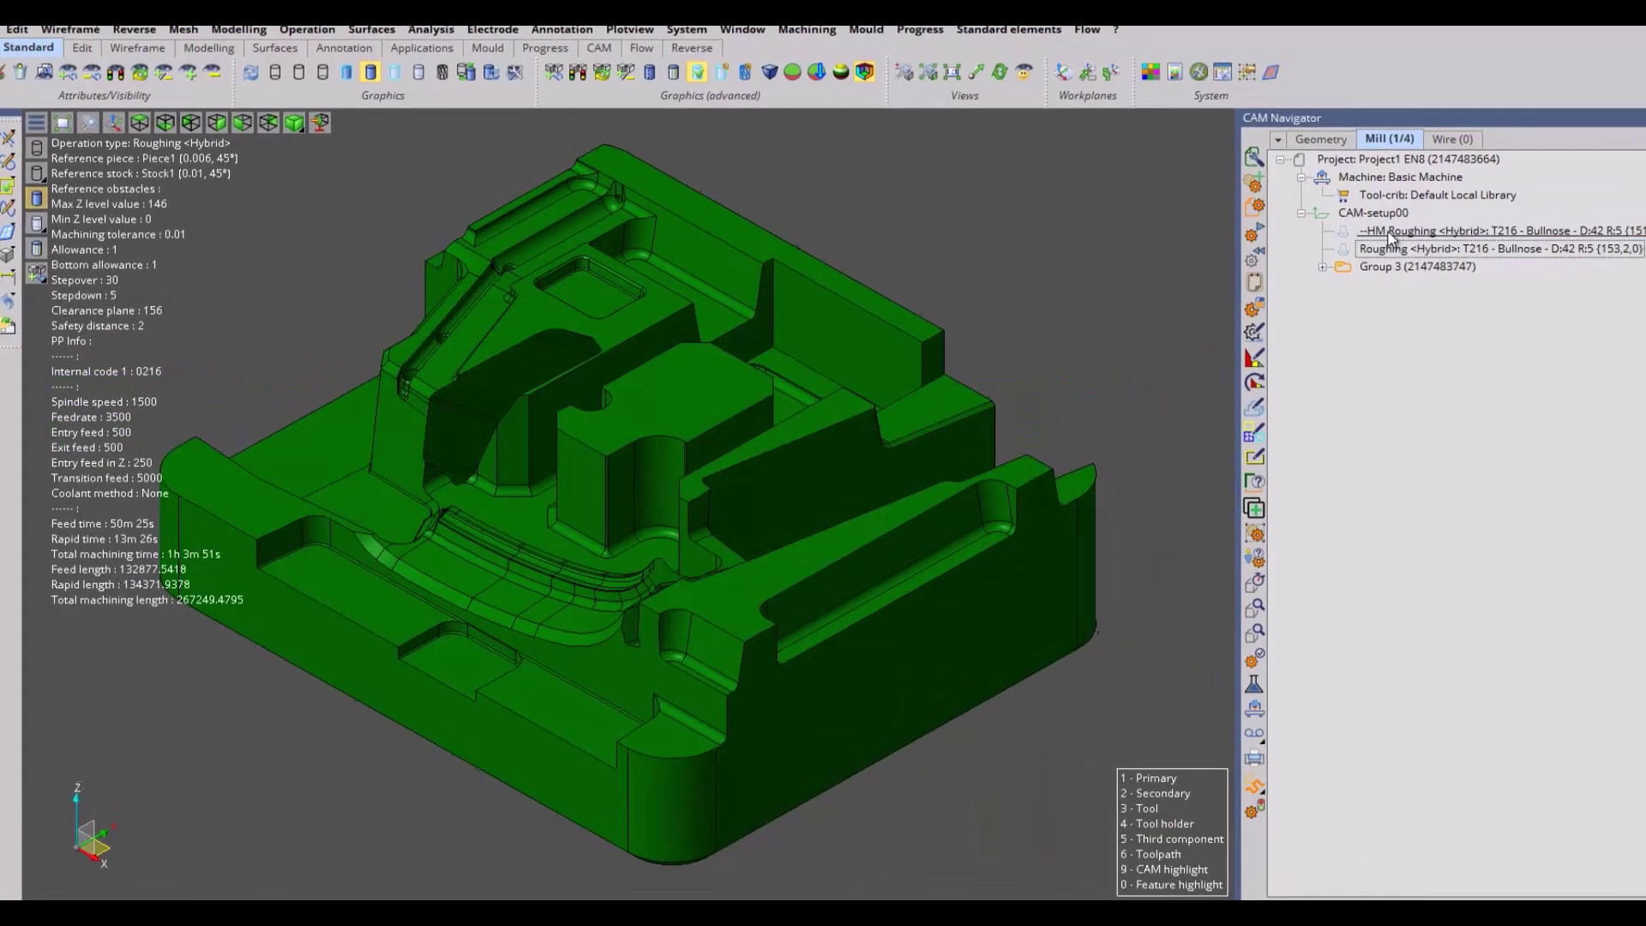
left_click(1325, 246)
middle_click_drag(292, 496, 463, 474)
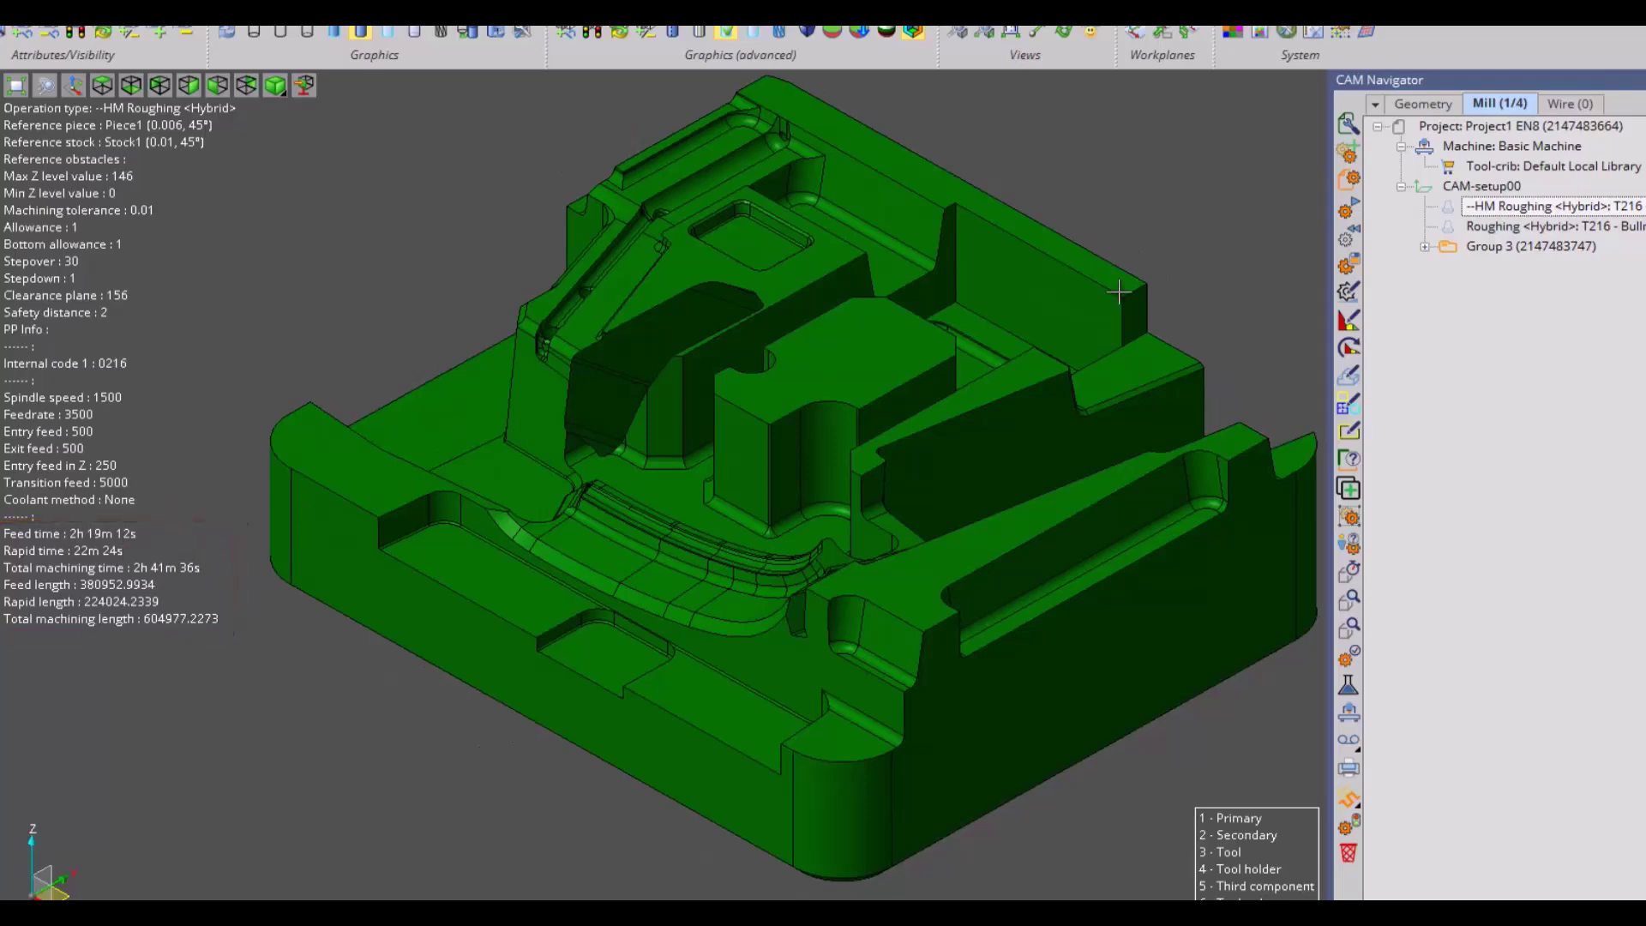
left_click(1484, 225)
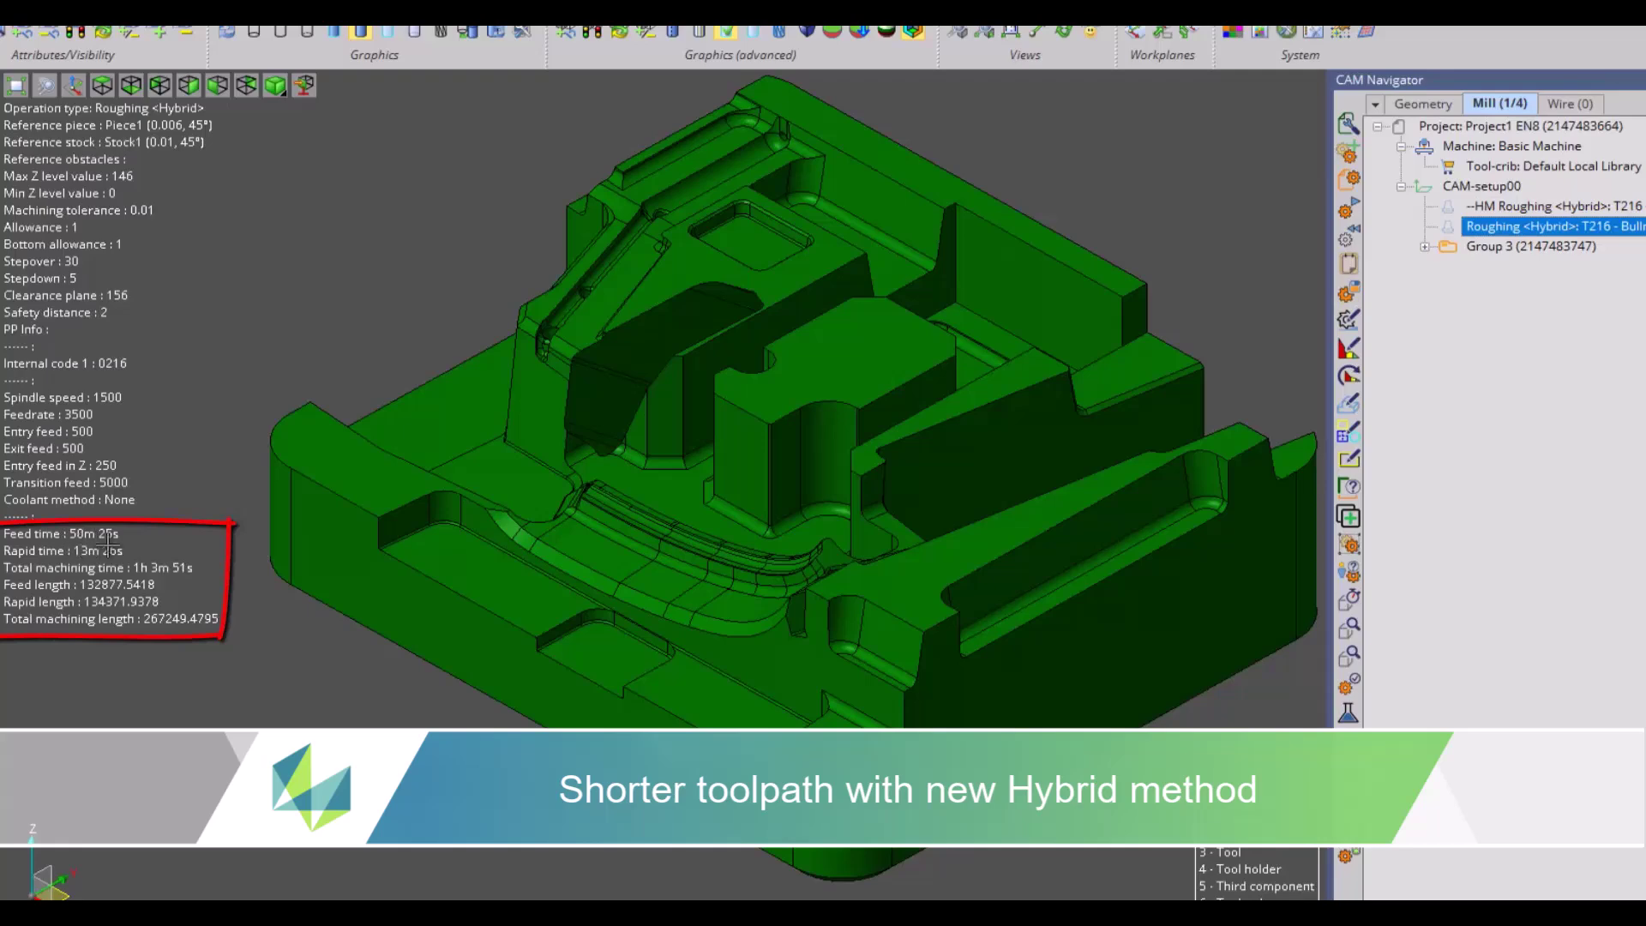
left_click(1469, 287)
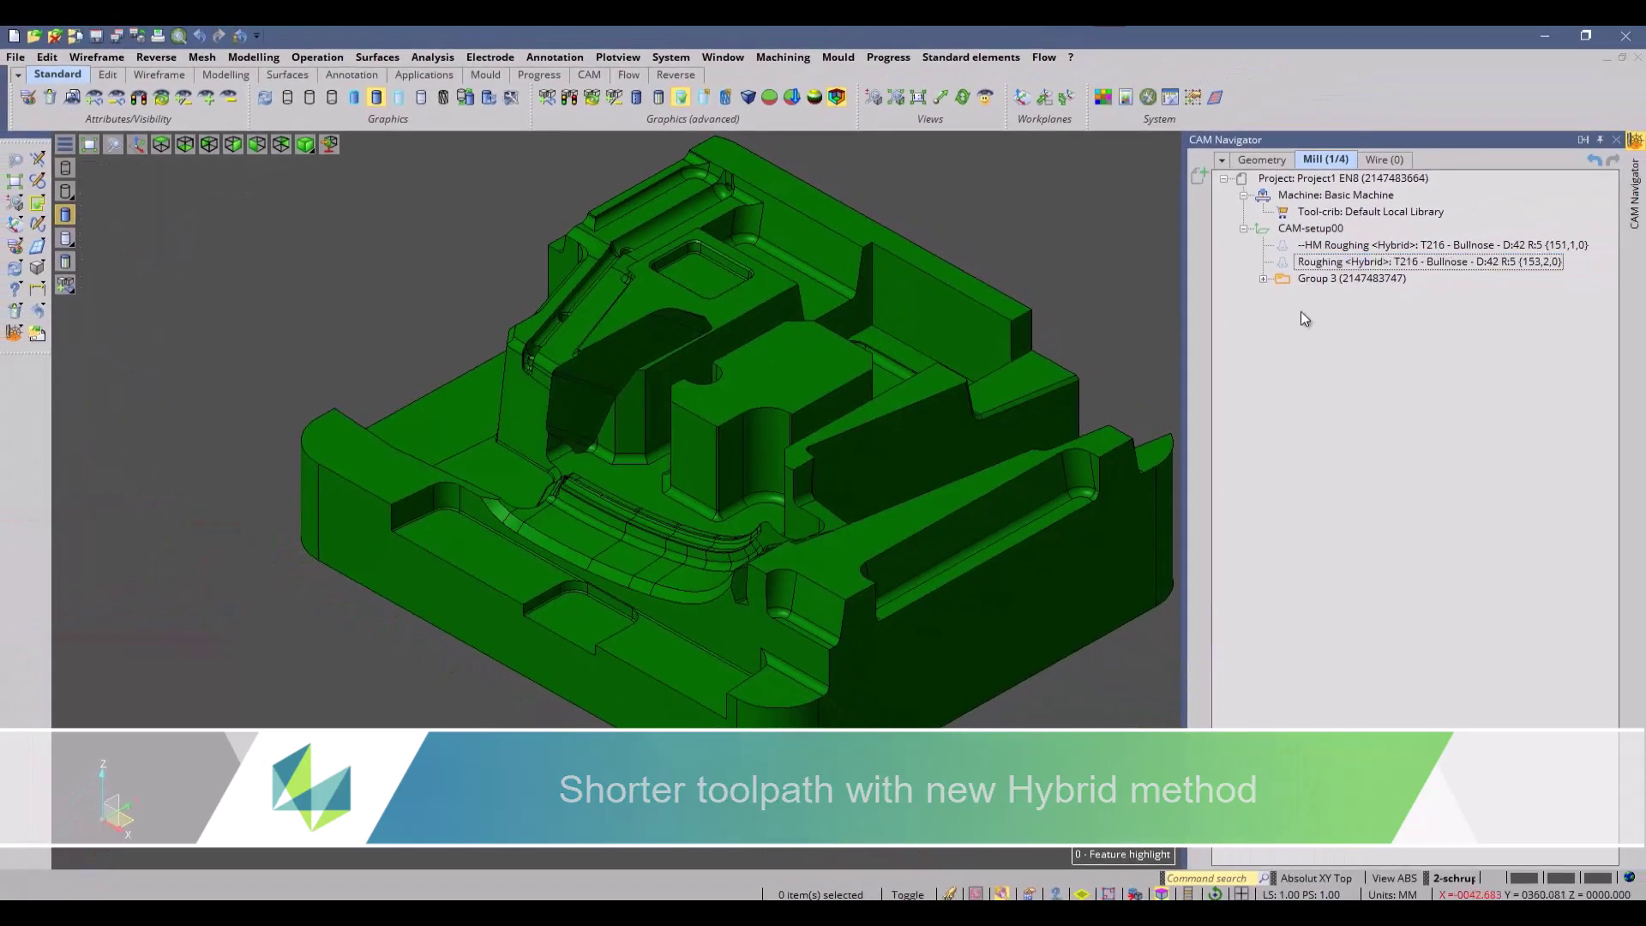
Expand Group 3 and alternately display its HM Roughing C and Roughing C toolpaths in the path editor for comparison.
left_click(1263, 279)
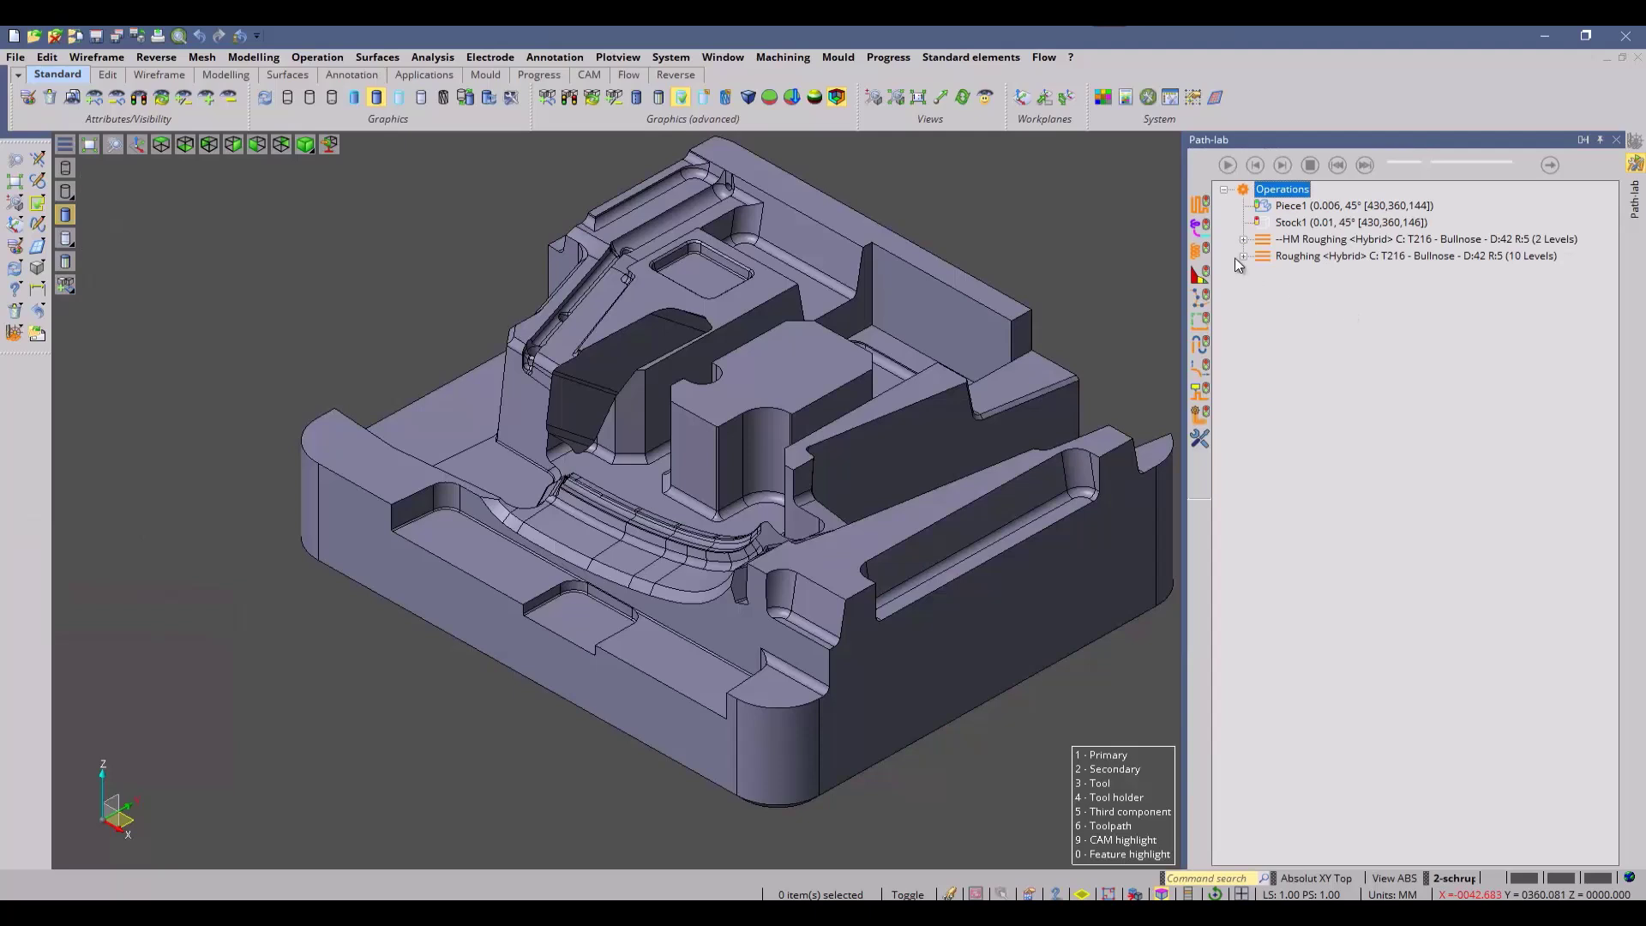
left_click(1282, 241)
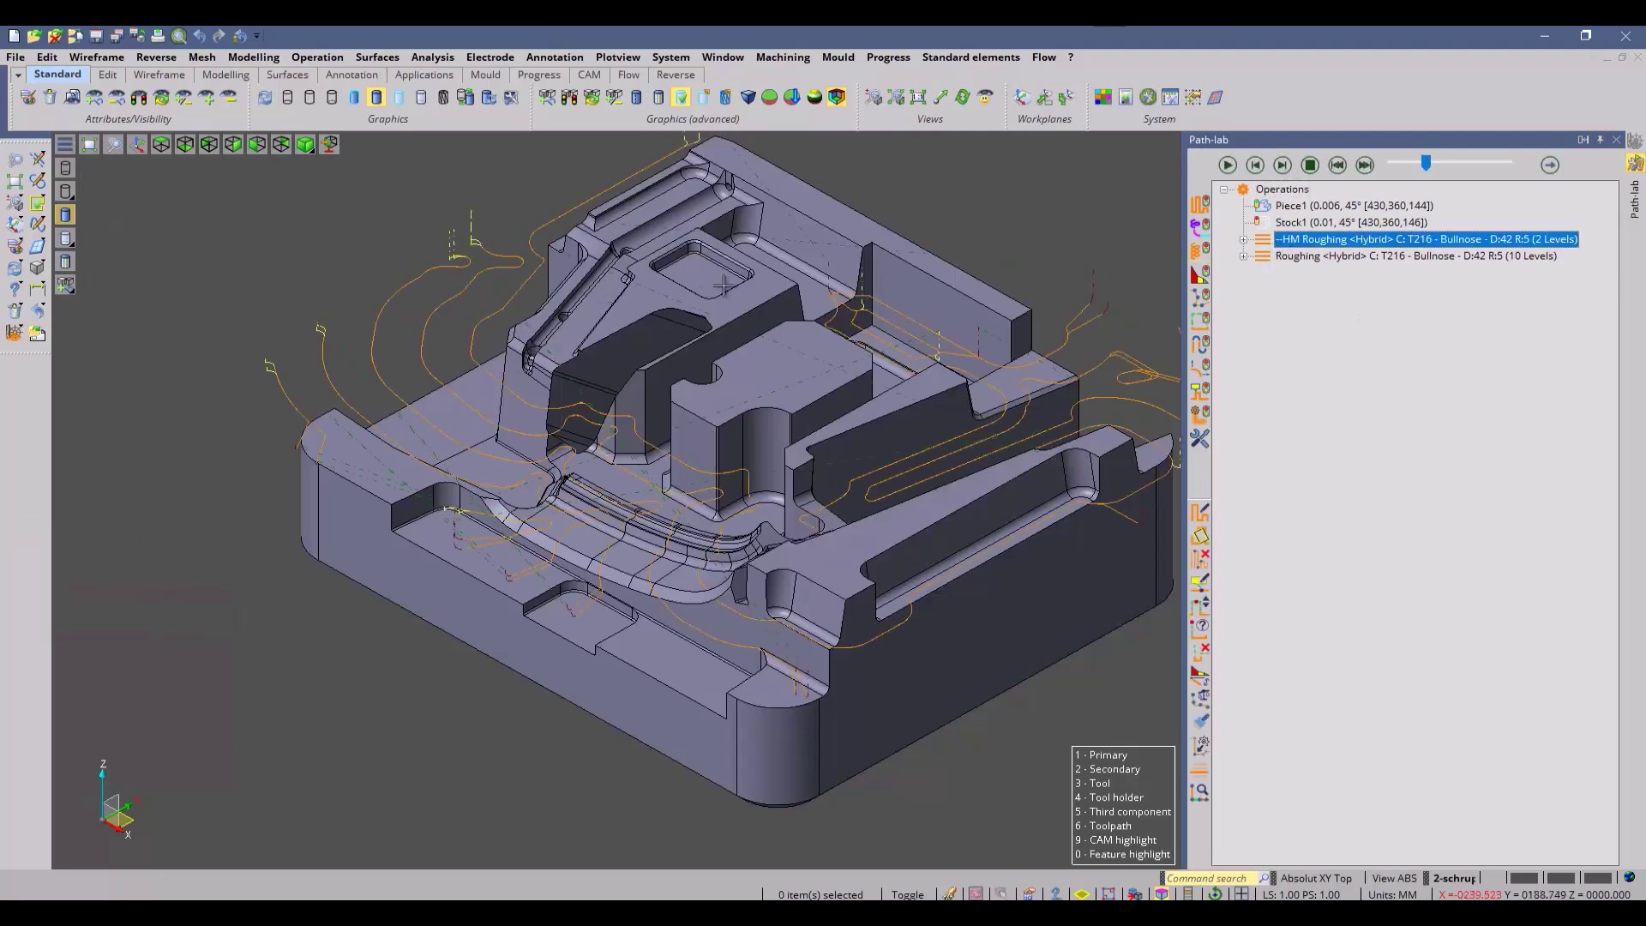
left_click(1305, 257)
left_click(1300, 243)
left_click(1298, 255)
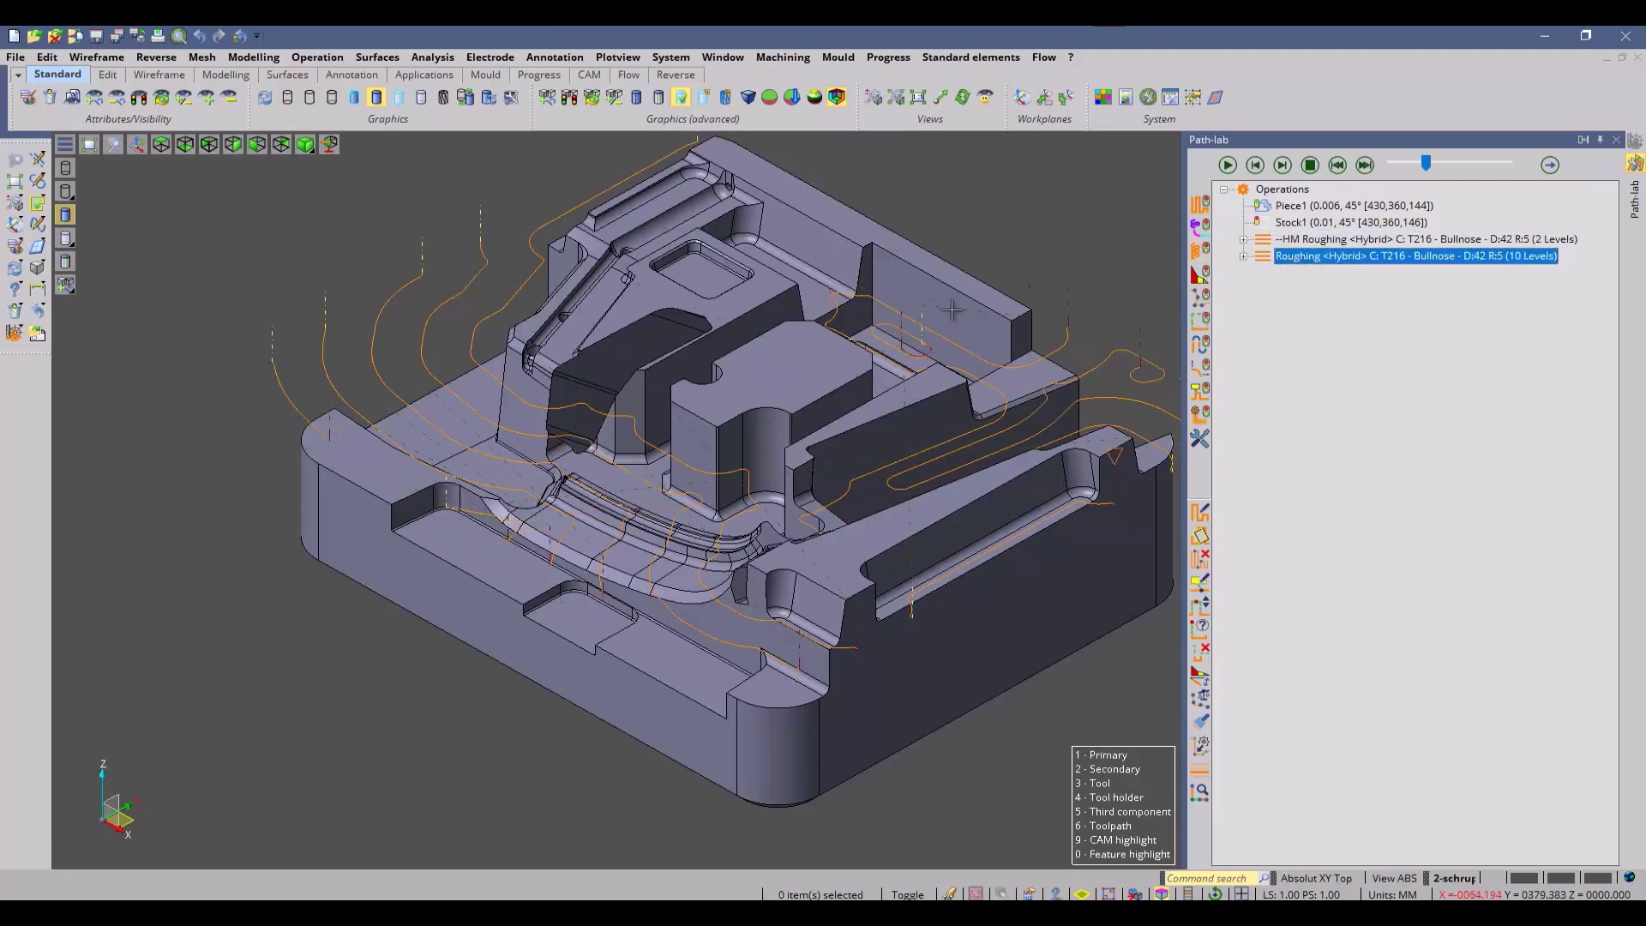
Compare the HM Roughing C and Roughing C entry moves up close beside the part's outer edge, individually and overlaid.
left_click(1293, 243)
mouse_move(601, 514)
middle_mouse_down()
mouse_move(506, 347)
mouse_move(600, 512)
middle_mouse_up()
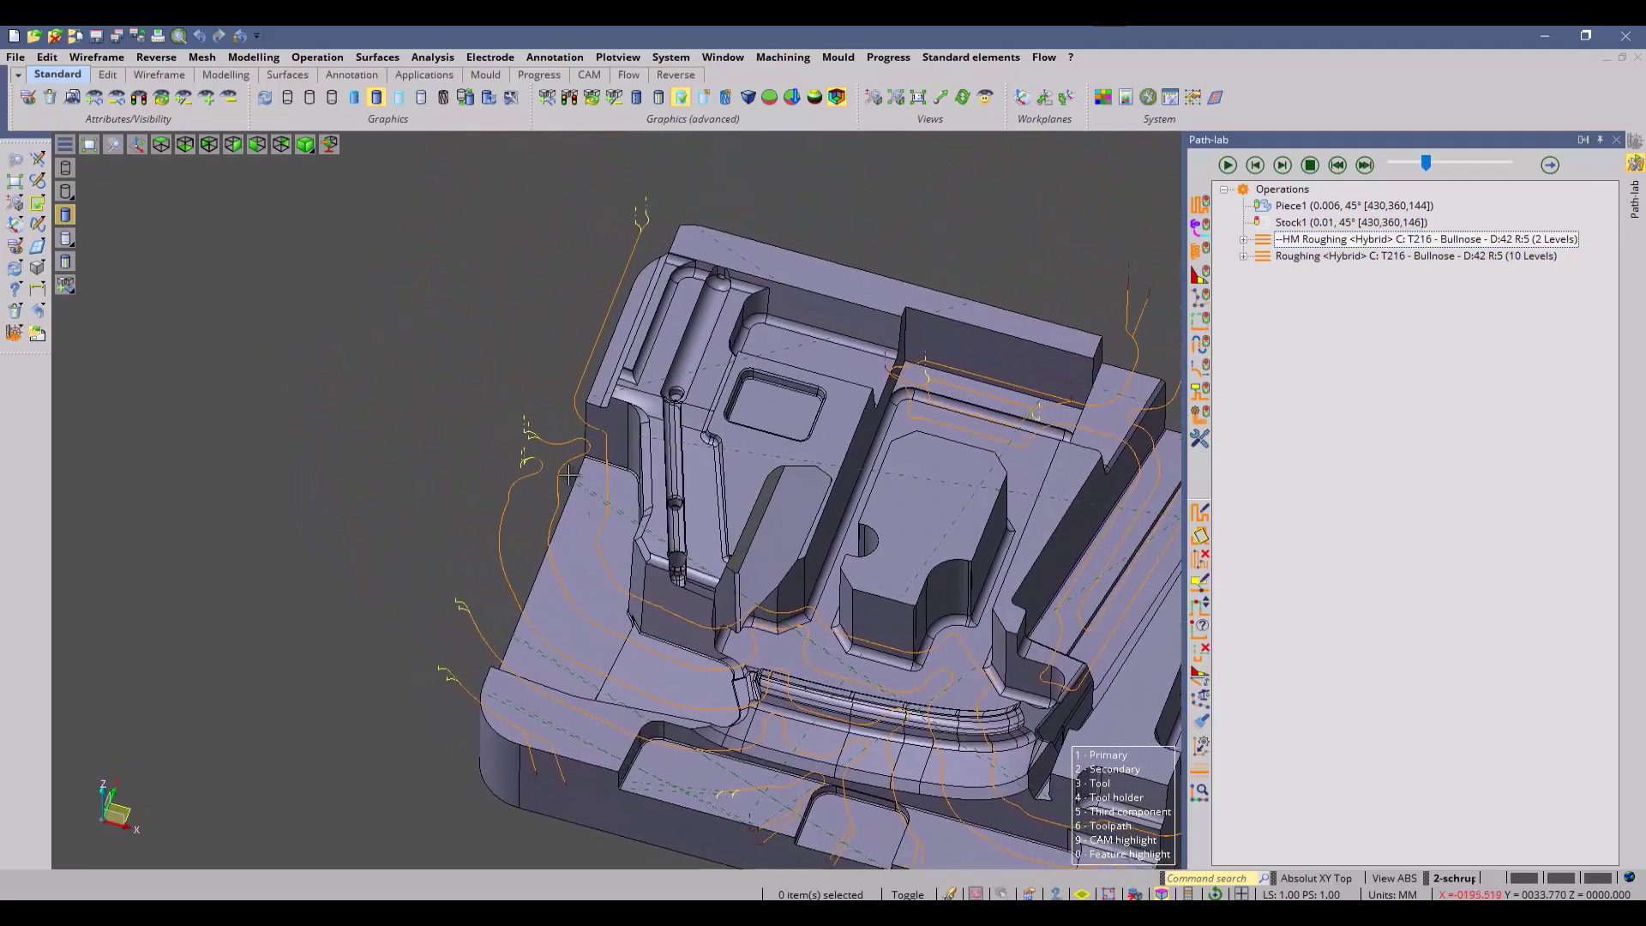
scroll(507, 495, "up", 5)
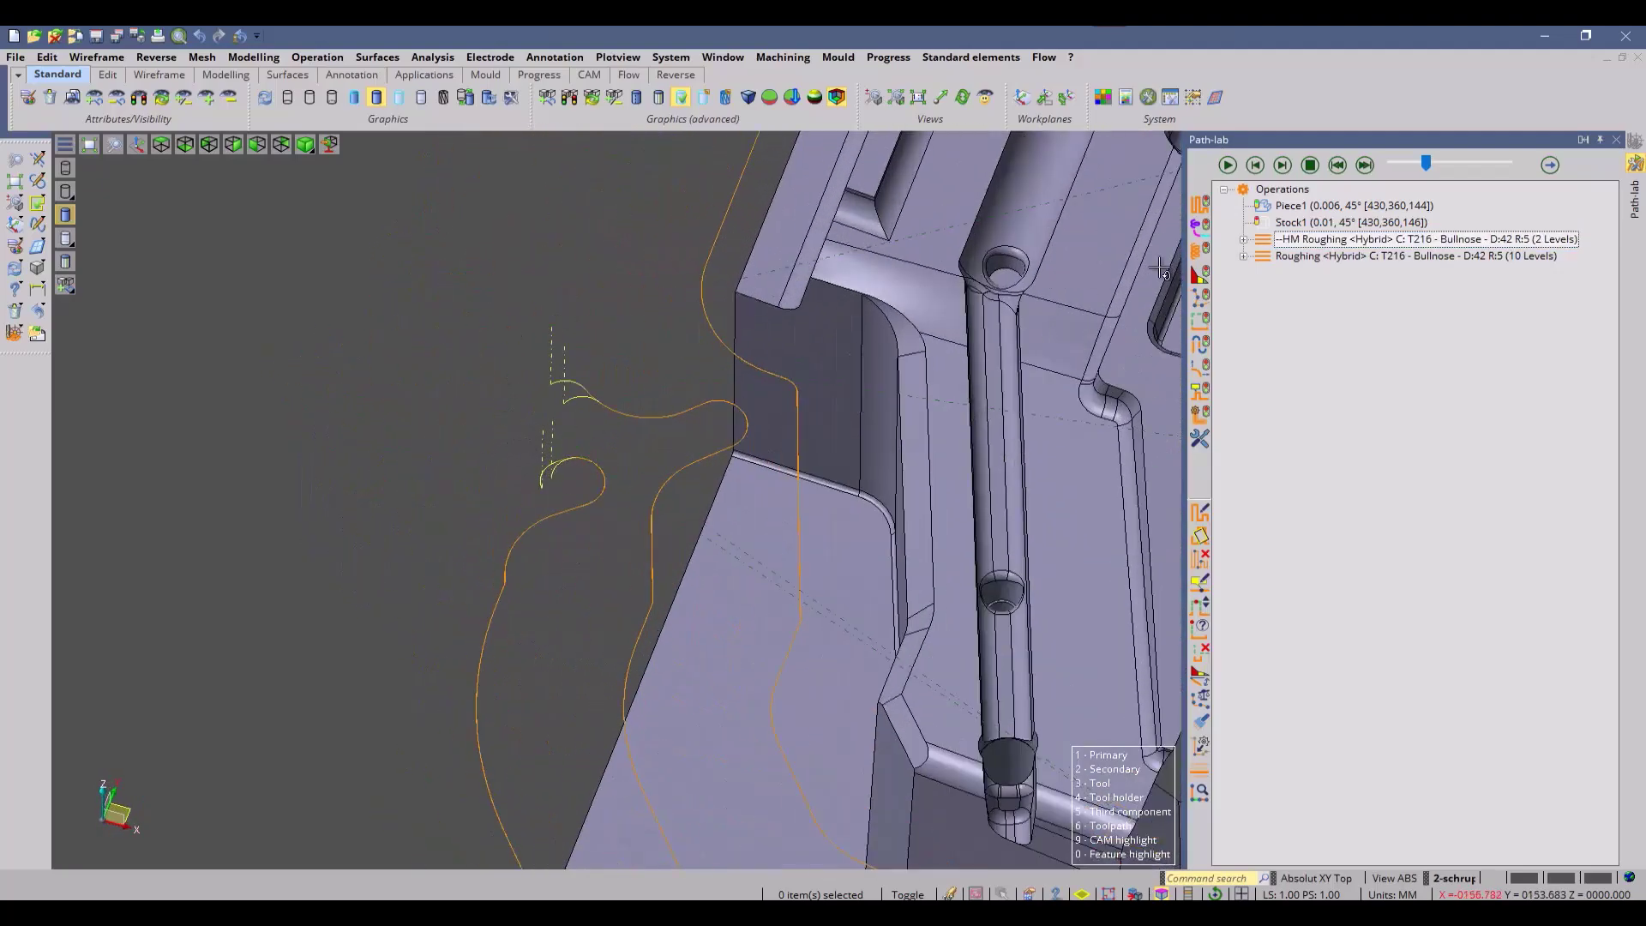
left_click(1303, 257)
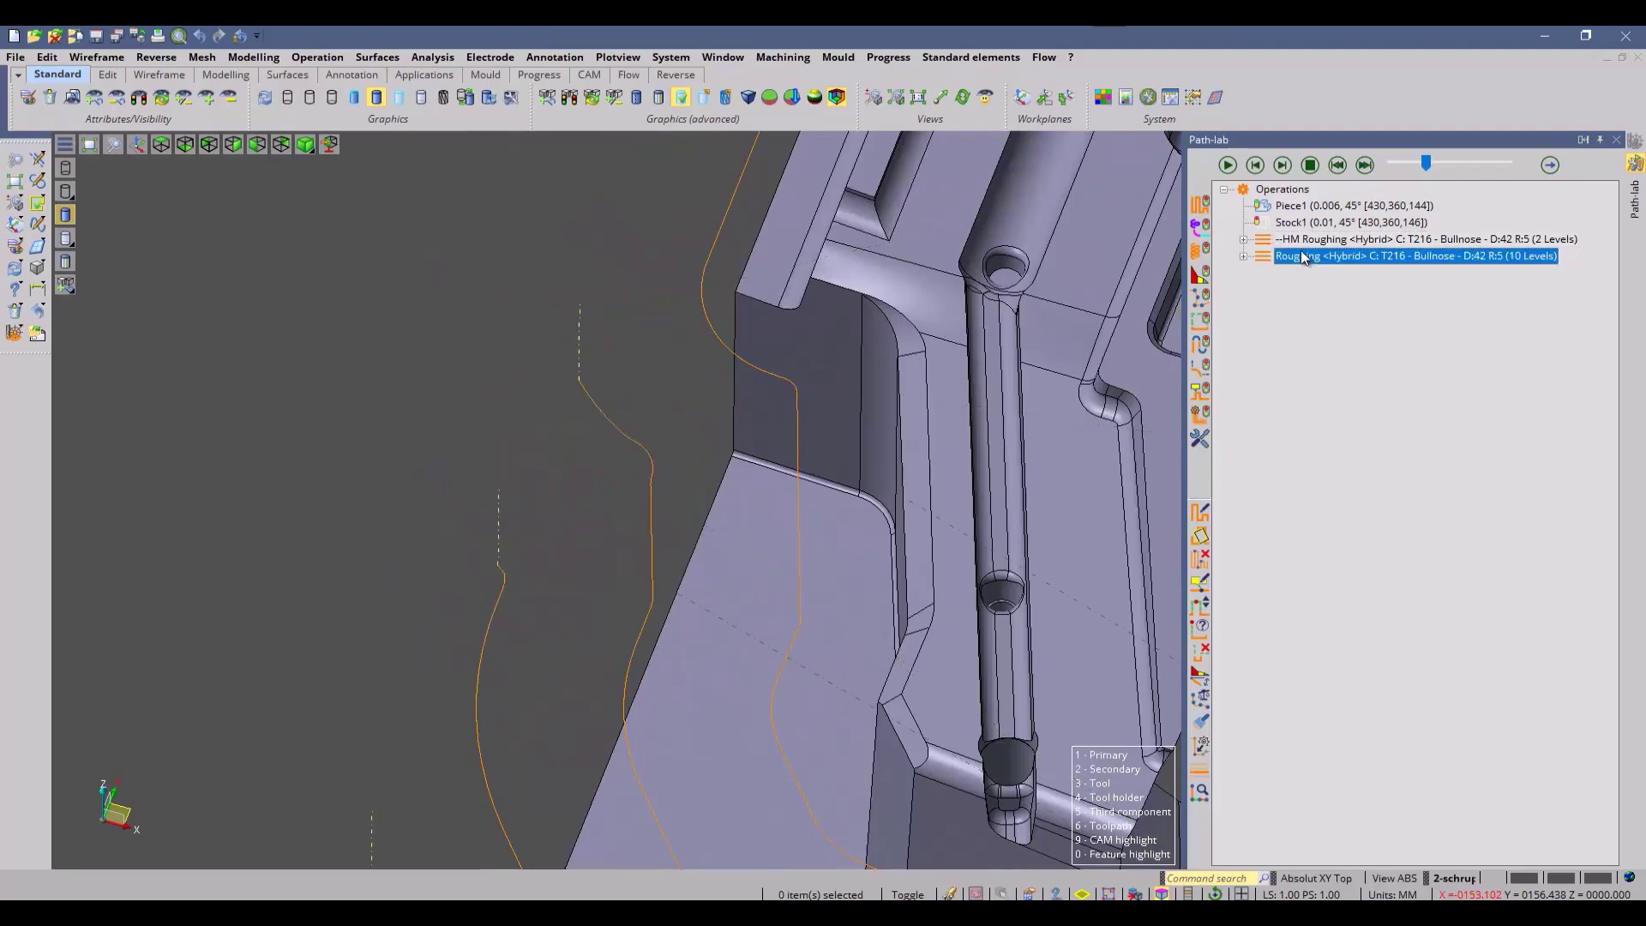
left_click(1303, 245, "ctrl")
left_click(1300, 242, "ctrl")
left_click(1300, 242, "ctrl")
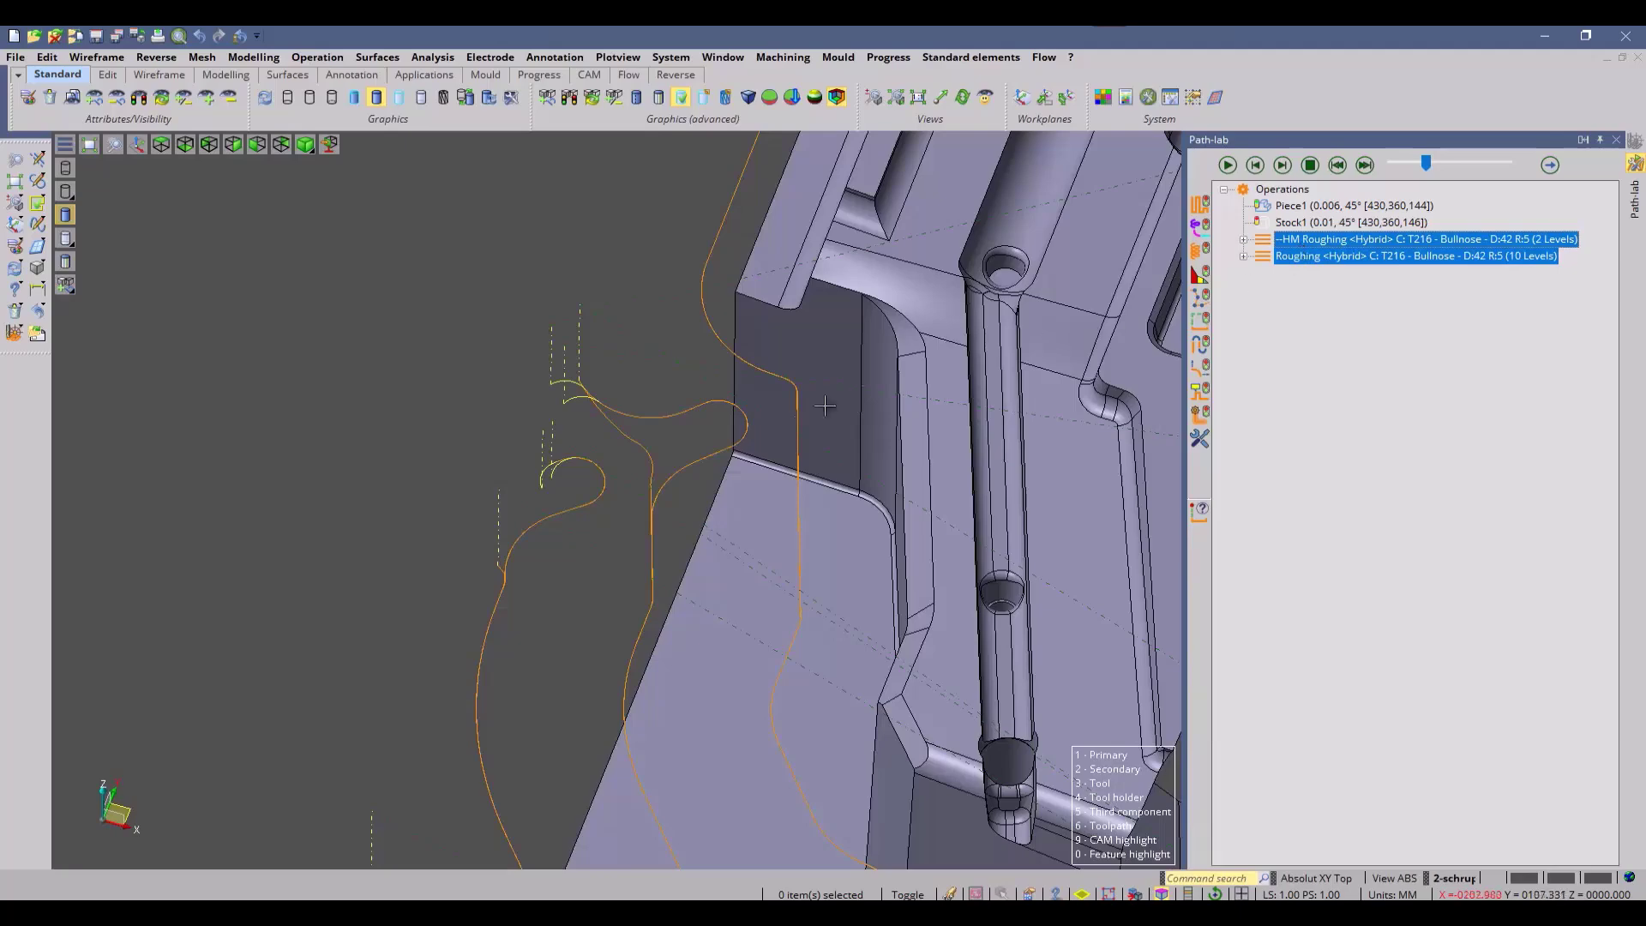
Compare the two Group 3 toolpaths up close around the base of the angled core above the curved rib.
scroll(798, 457, "down", 4)
middle_click_drag(794, 457, 591, 401)
middle_click_drag(884, 559, 894, 408)
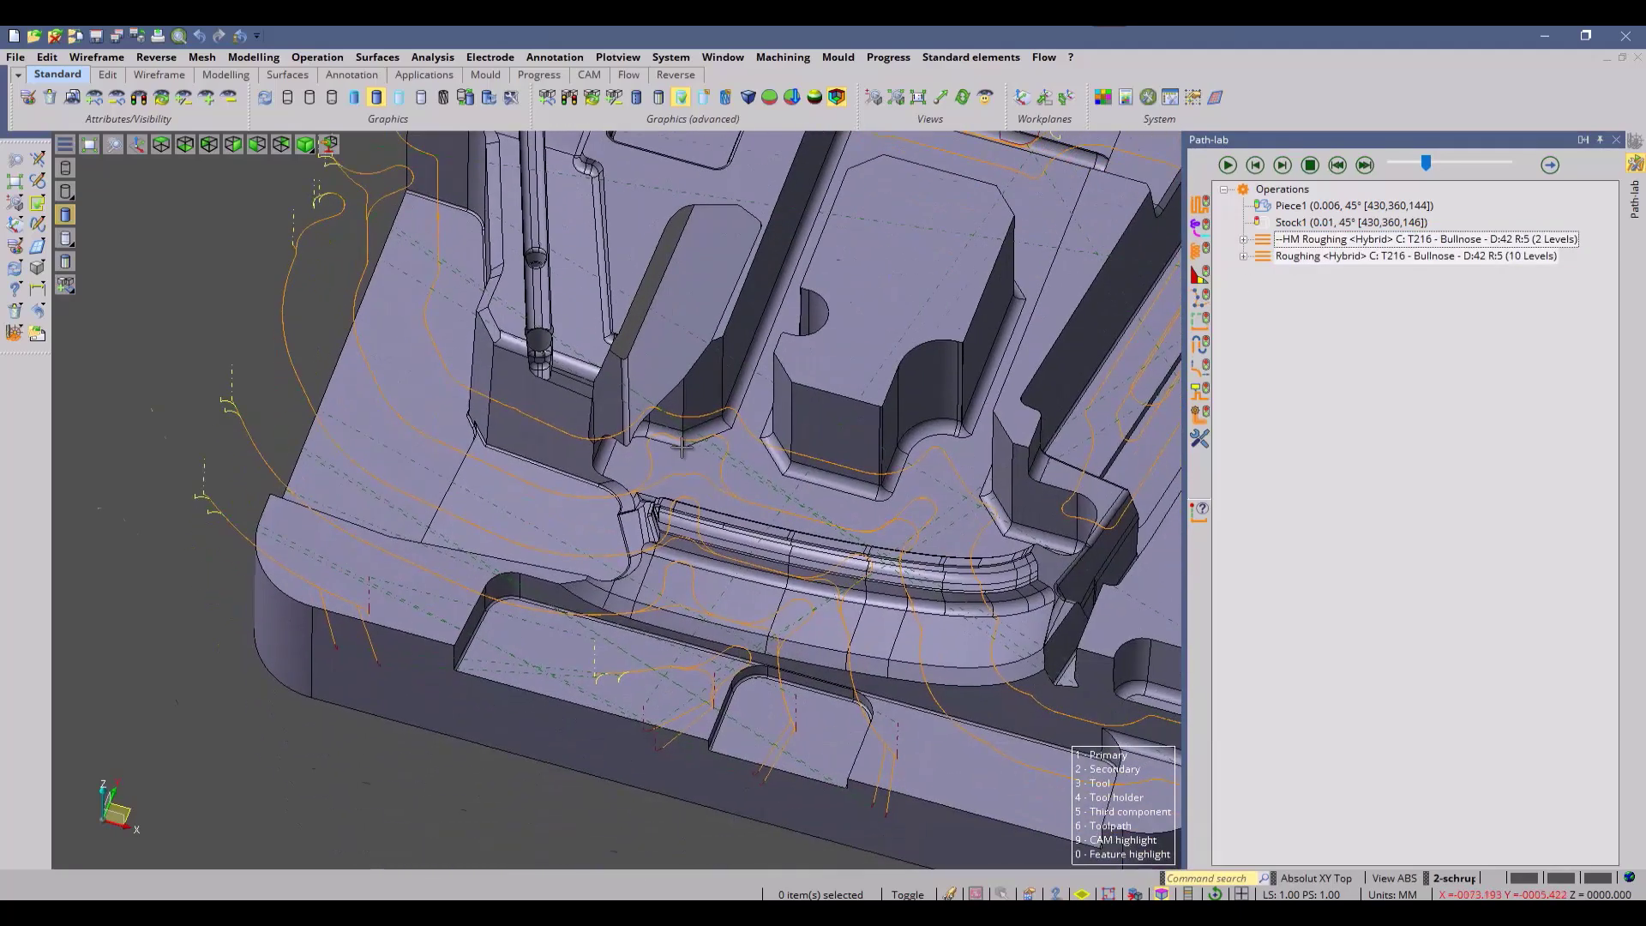
scroll(894, 408, "up", 5)
left_click(1305, 257)
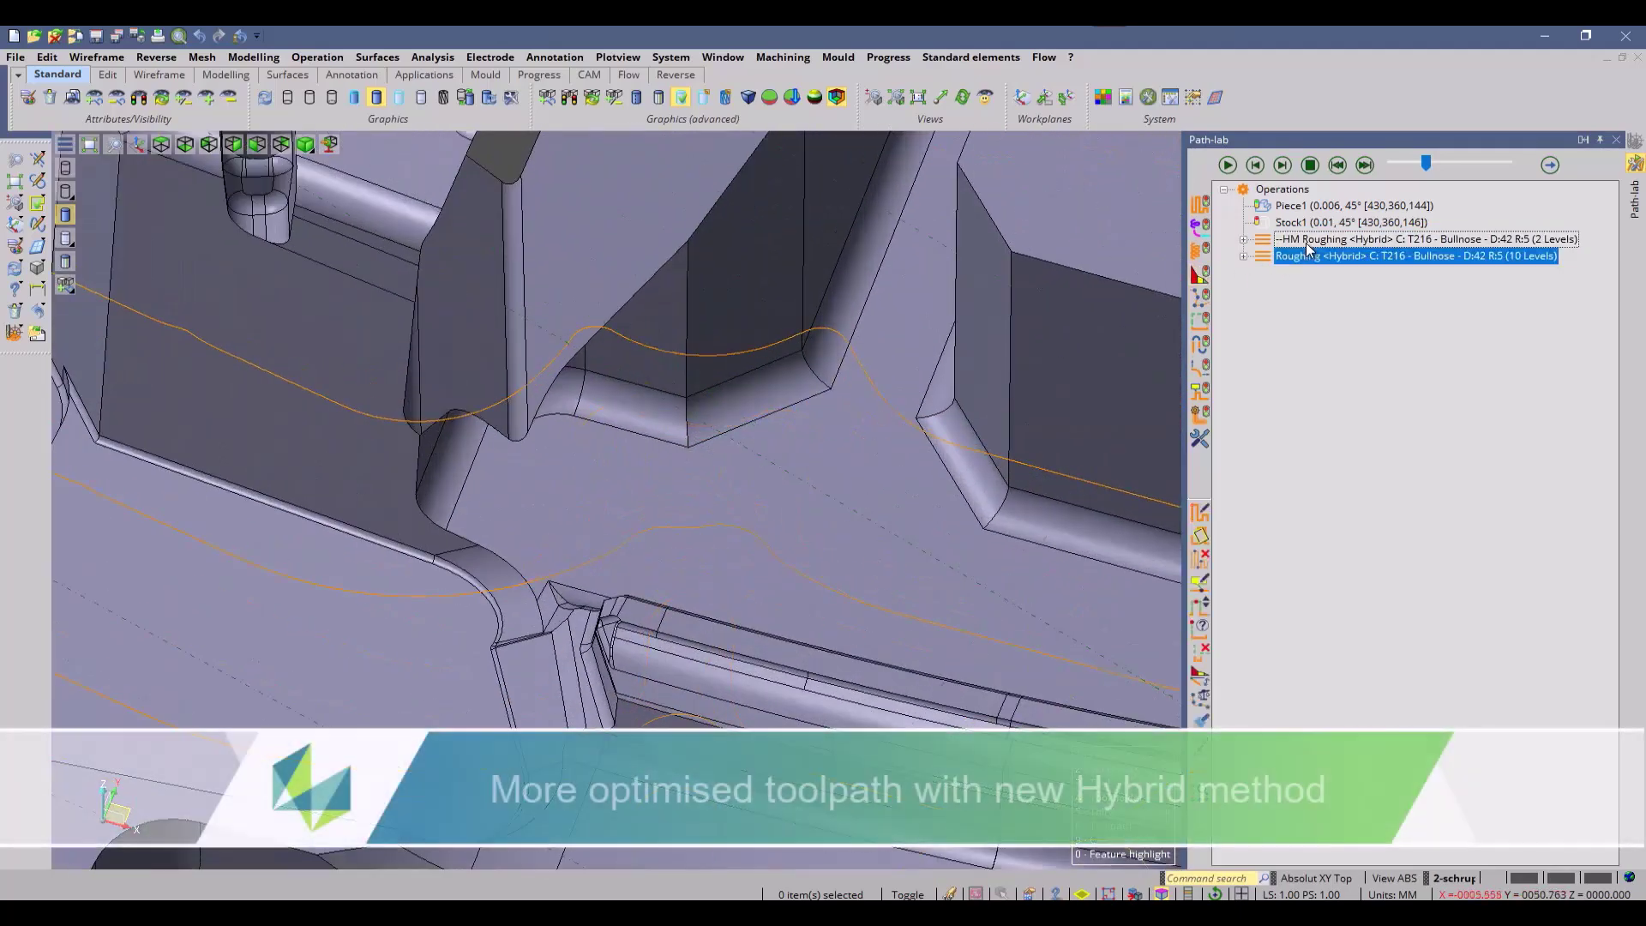
left_click(1307, 242, "ctrl")
left_click(1306, 244, "ctrl")
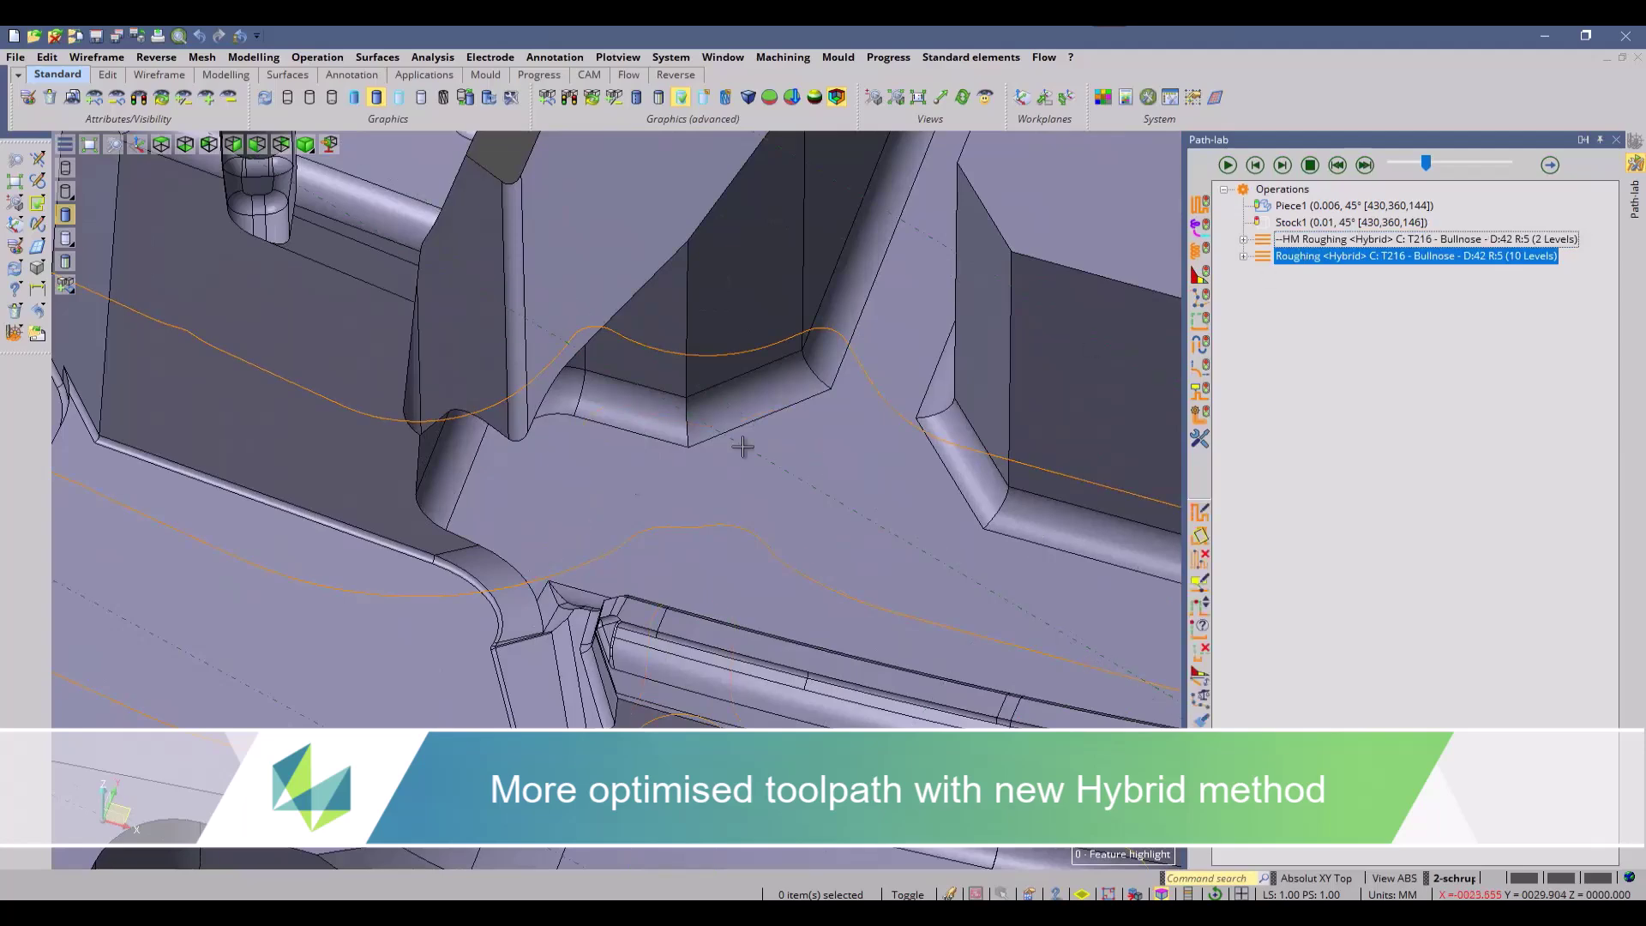
Compare the HM Roughing C and Roughing C toolpaths around the long slots and the nearby end of the curved rib.
scroll(555, 504, "down", 5)
middle_click_drag(696, 501, 493, 499)
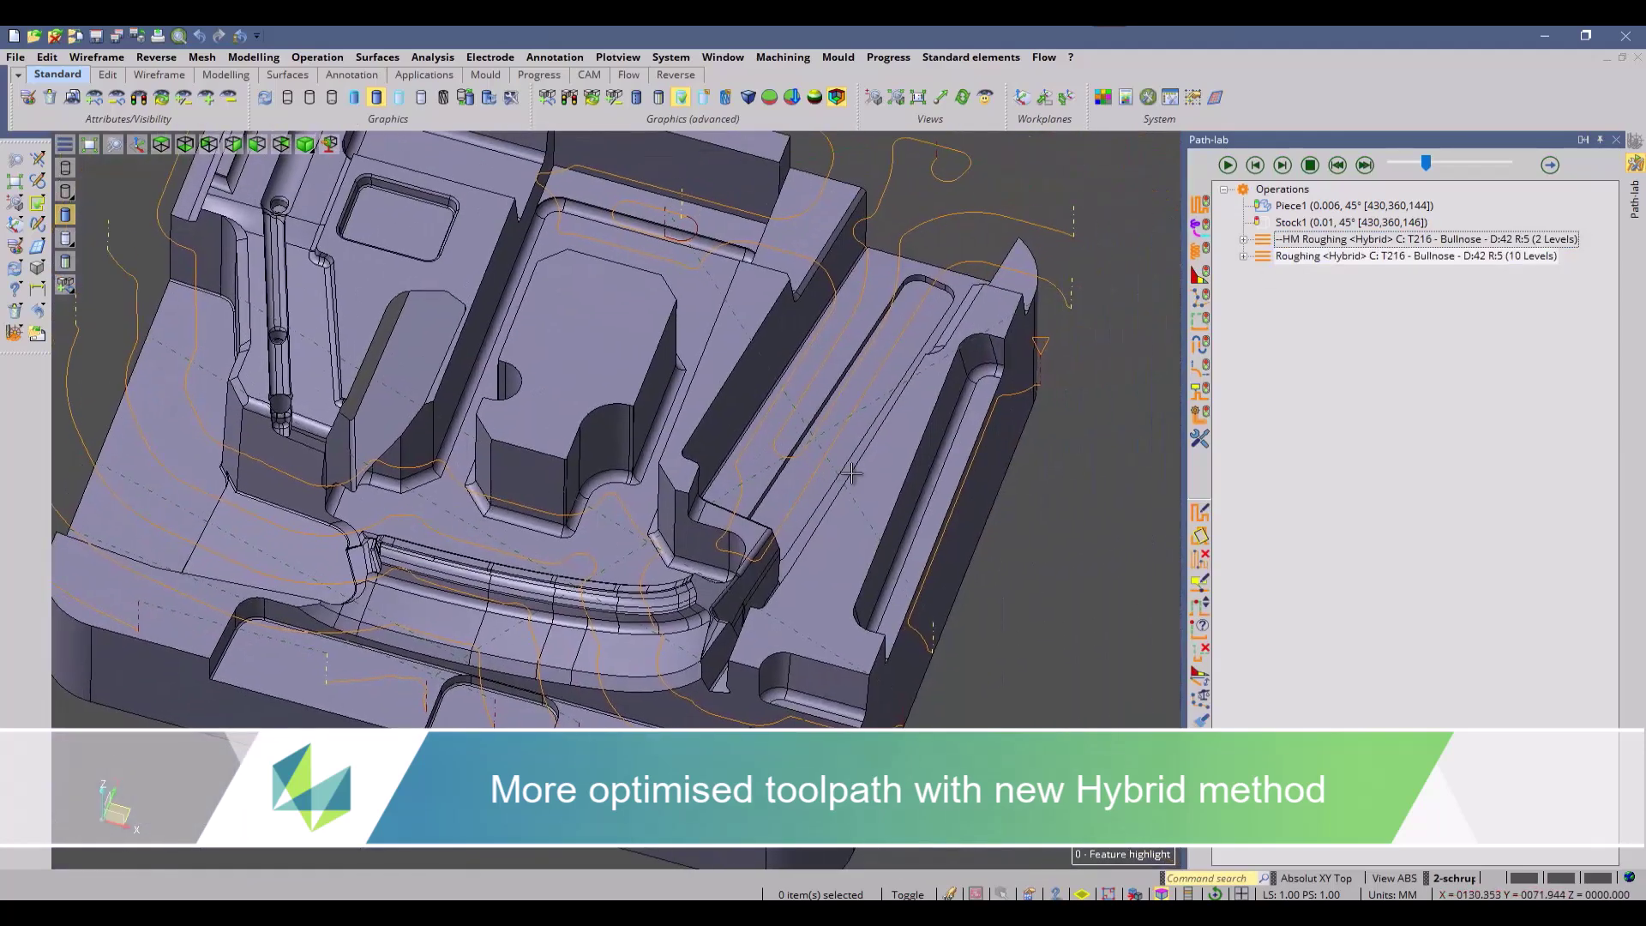
scroll(933, 675, "up", 4)
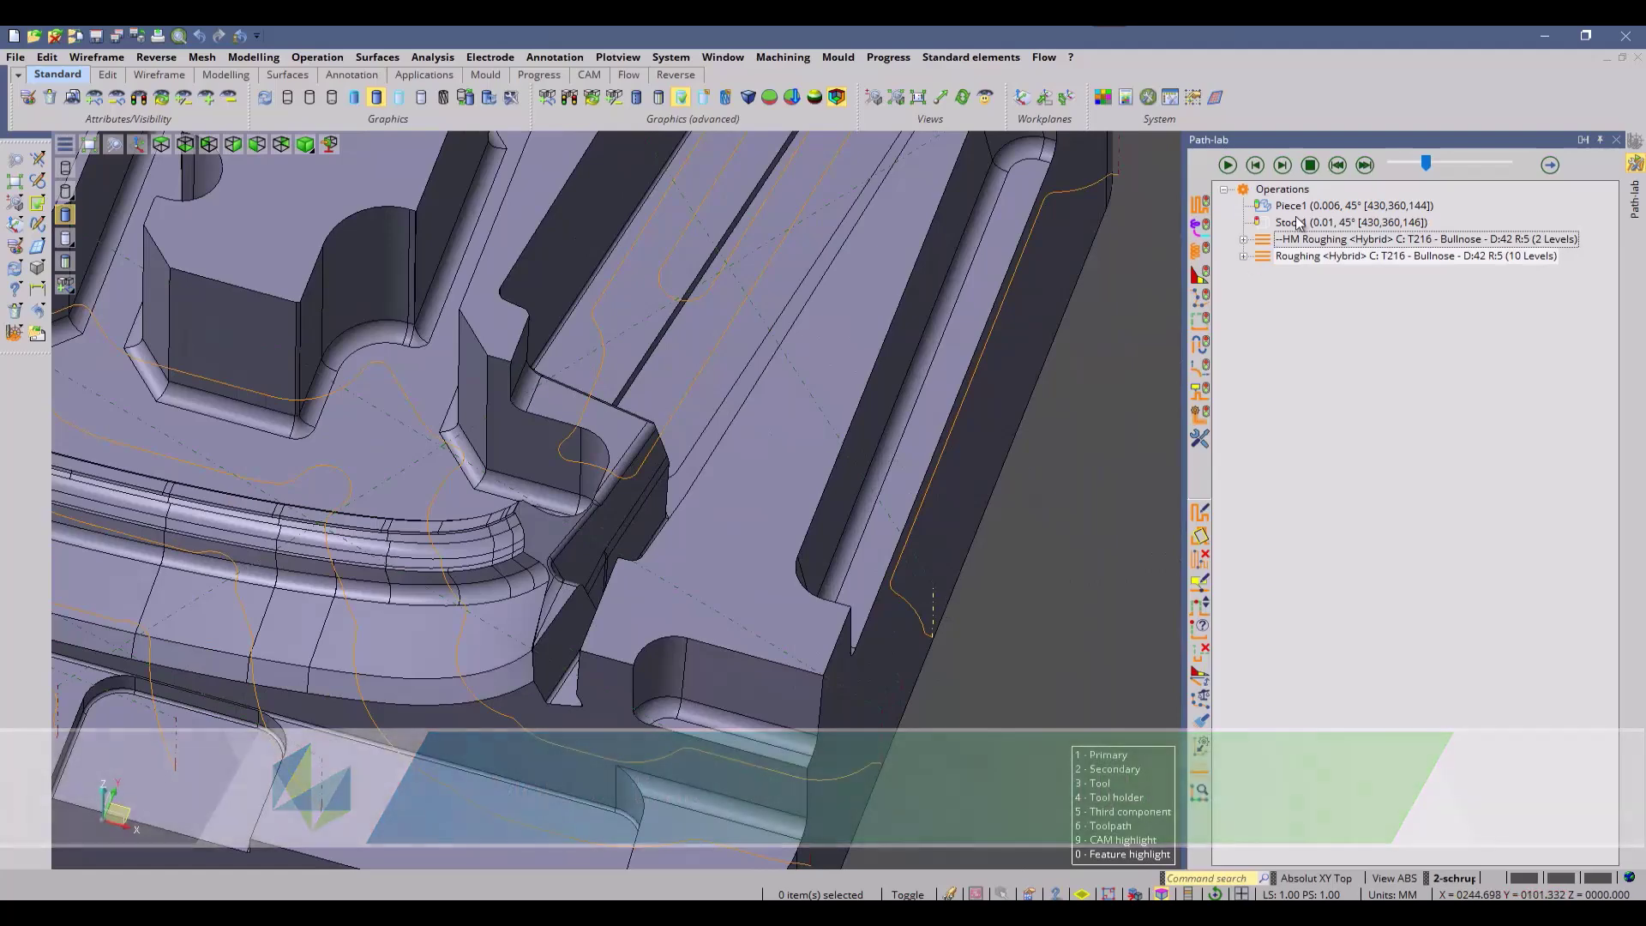
left_click(1309, 243, "ctrl")
left_click(1306, 240, "ctrl")
left_click(1306, 240, "ctrl")
left_click(1306, 240, "ctrl")
Compare the two roughing toolpaths up close at the far ends of the long slots, beside the part's outer corner.
middle_click_drag(1102, 311, 818, 587)
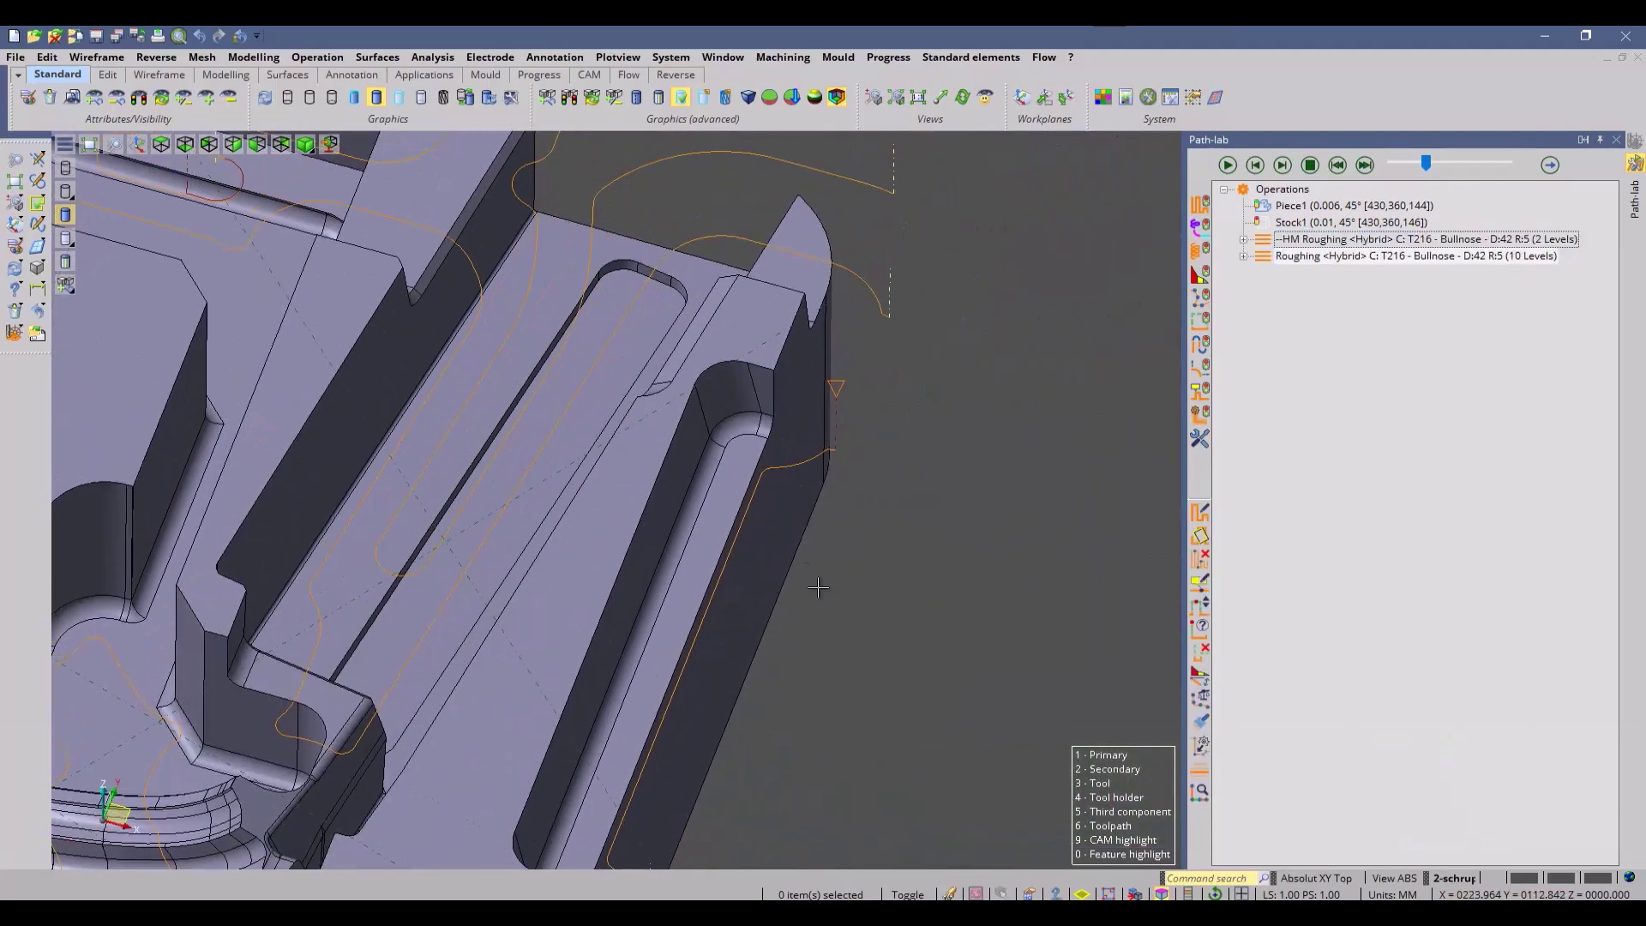
left_click(1356, 244, "ctrl")
left_click(1356, 244, "ctrl")
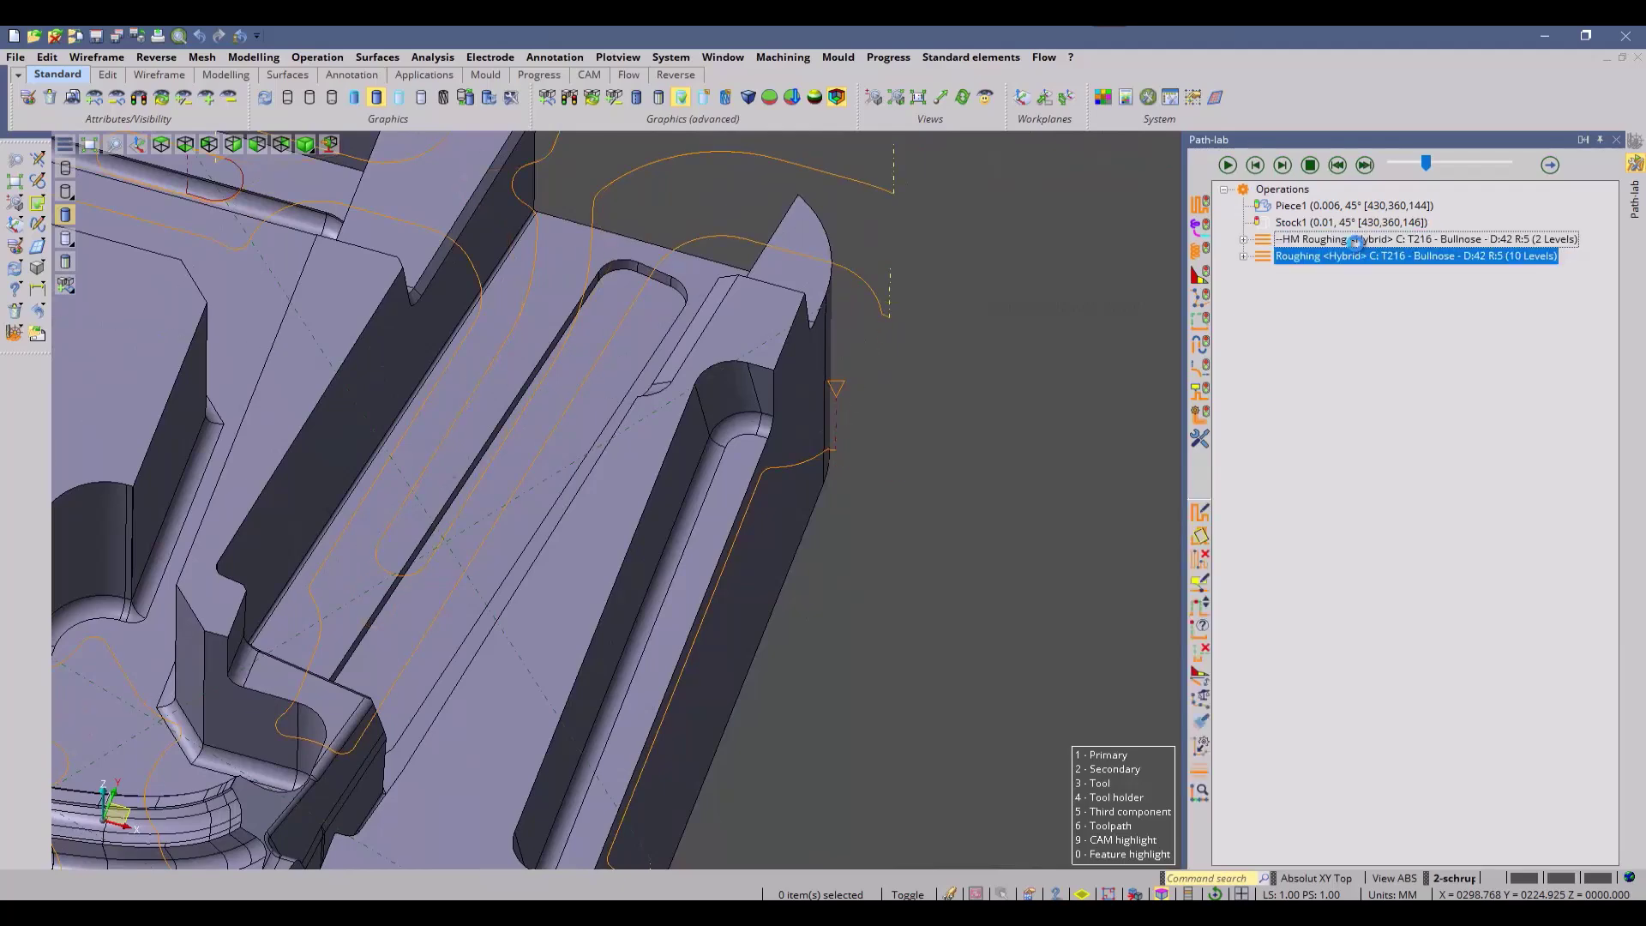
left_click(1355, 244, "ctrl")
left_click(1356, 243, "ctrl")
Display the HM Roughing C toolpath over the whole part, coloured by segments, arcs and helixes, with its points shown.
key("Home")
left_click(1352, 244)
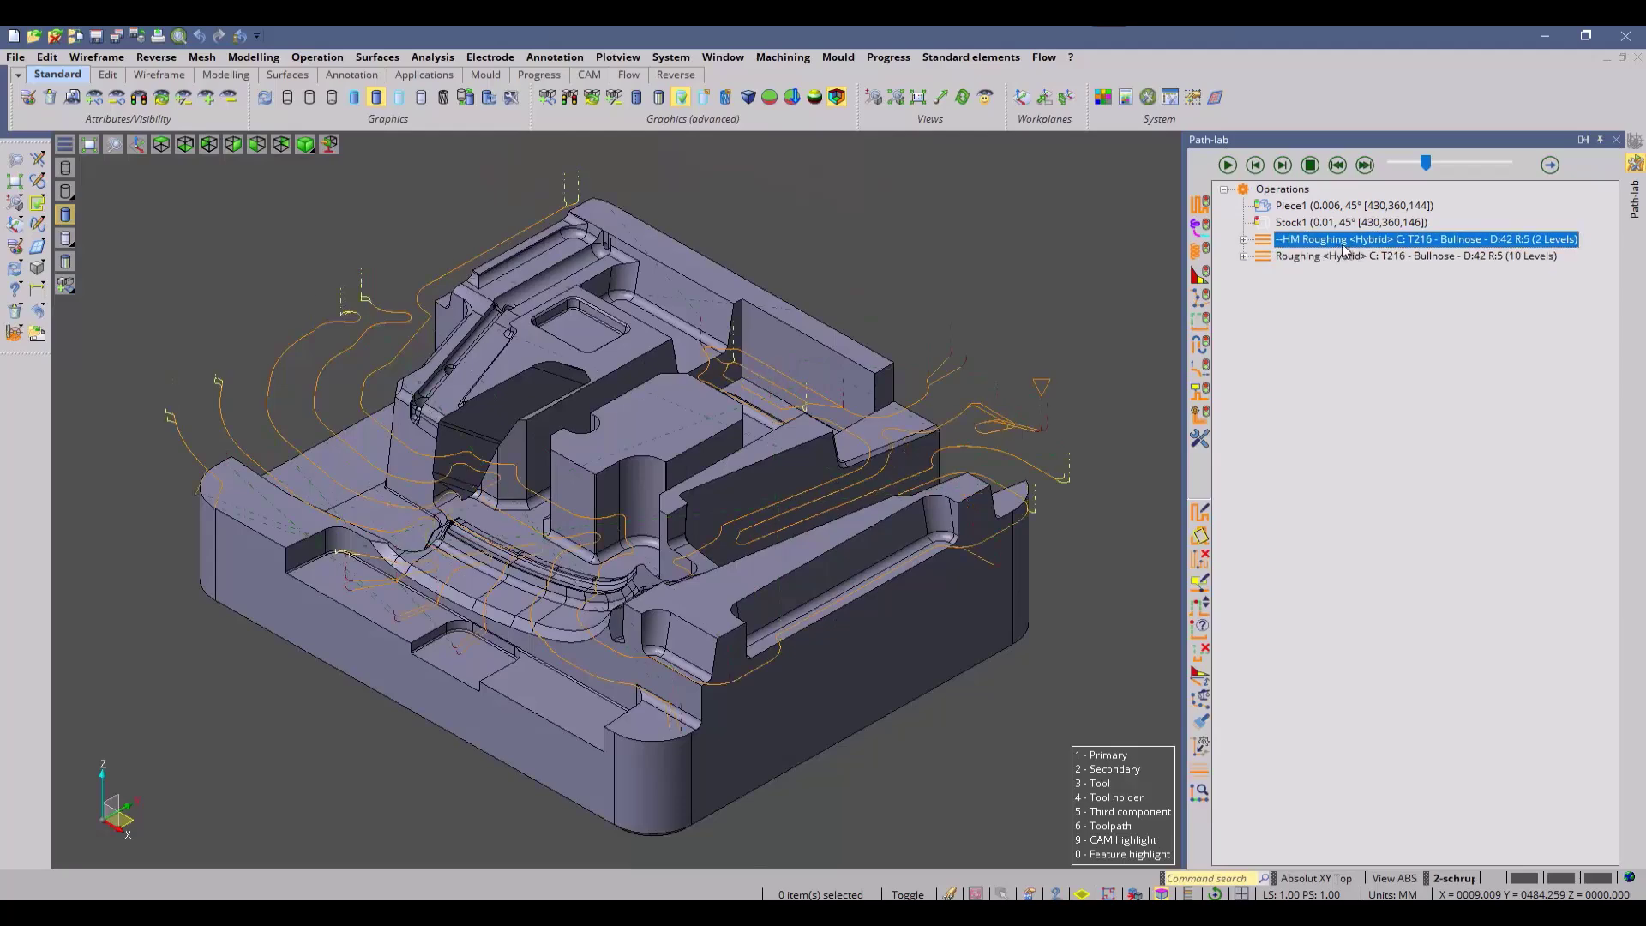
left_click(1198, 229)
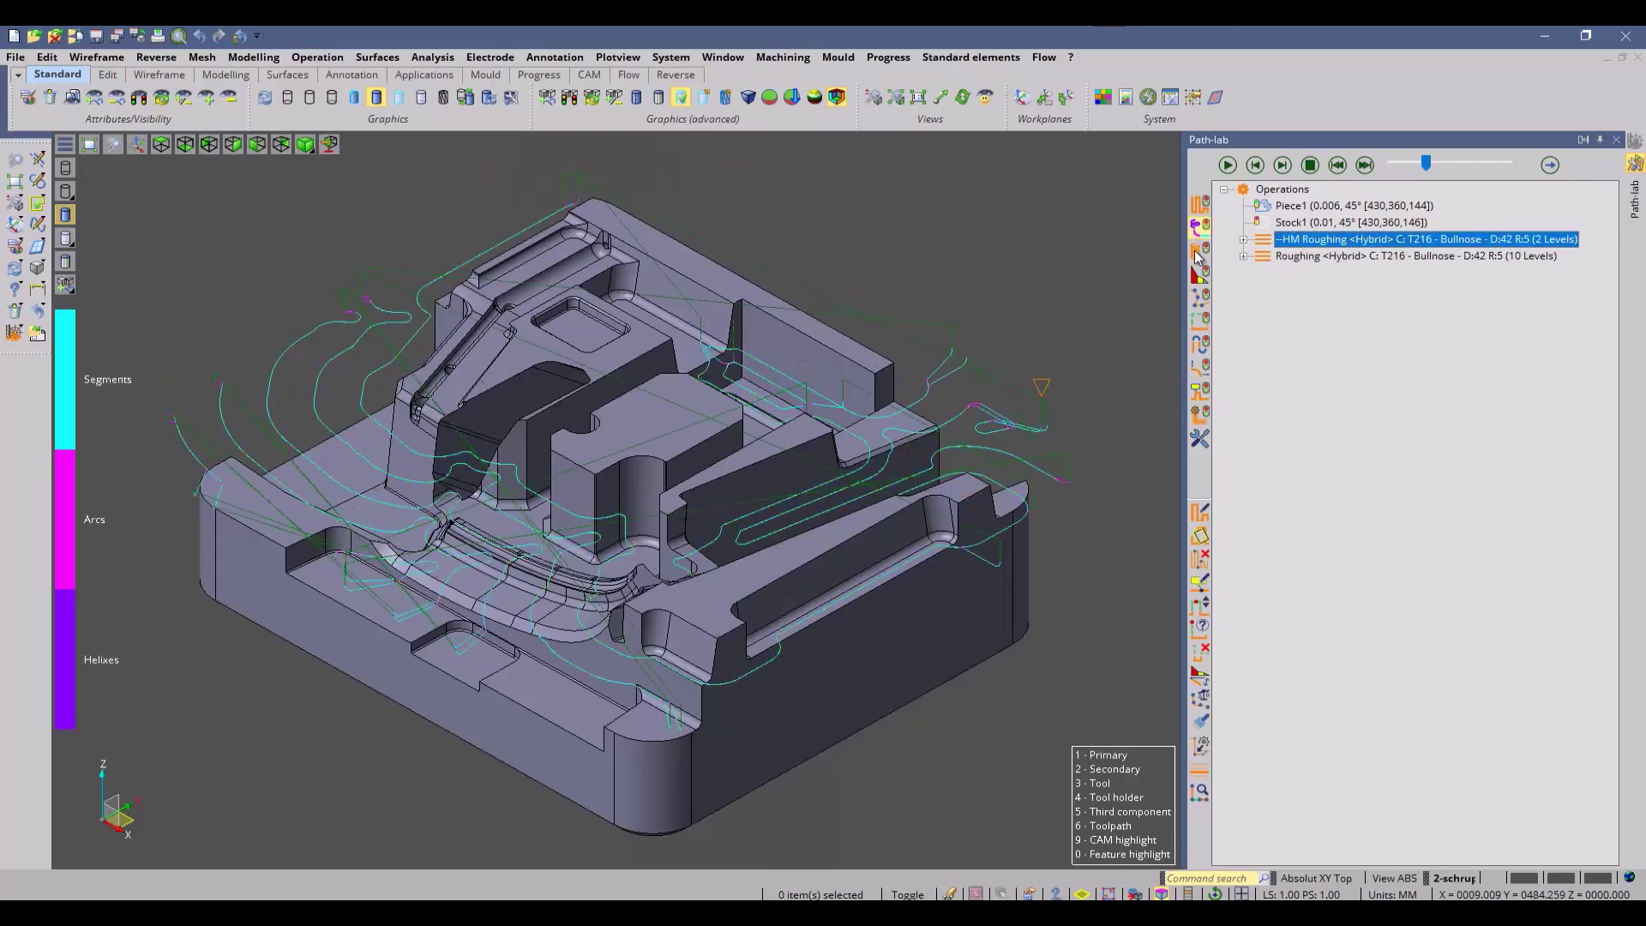
left_click(1201, 298)
mouse_move(382, 413)
middle_mouse_down()
mouse_move(401, 450)
mouse_move(398, 435)
middle_mouse_up()
middle_click_drag(480, 523, 526, 438)
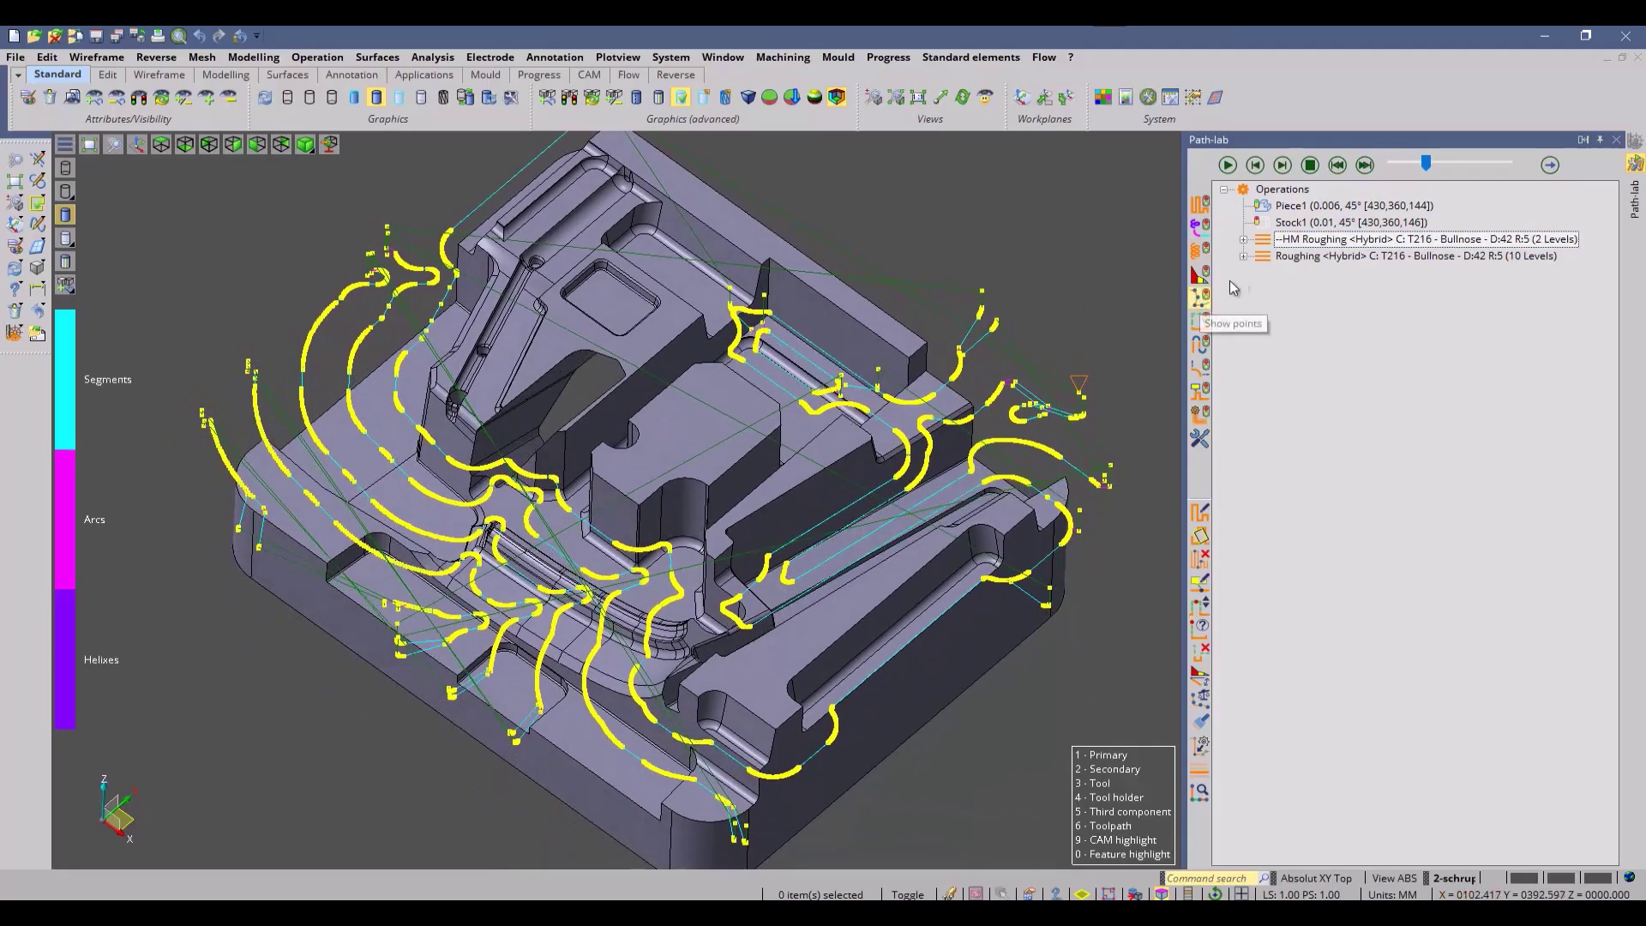
Alternate between the Roughing C and HM Roughing C toolpaths to compare their arc interpolation and point distribution.
left_click(1299, 258)
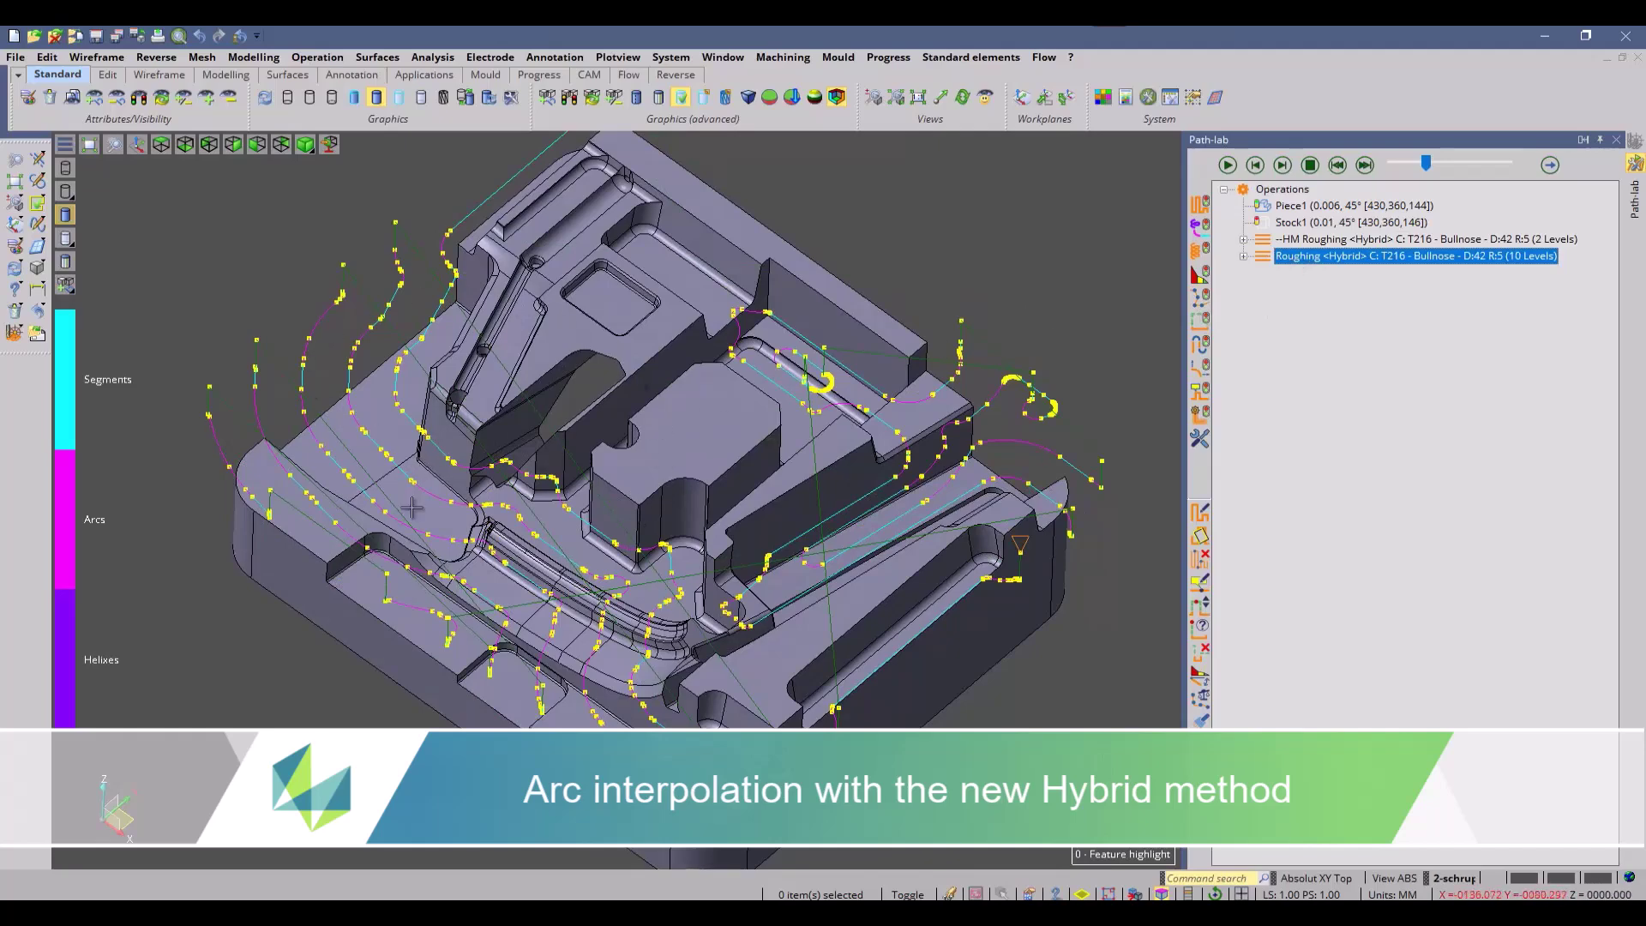
left_click(1328, 244)
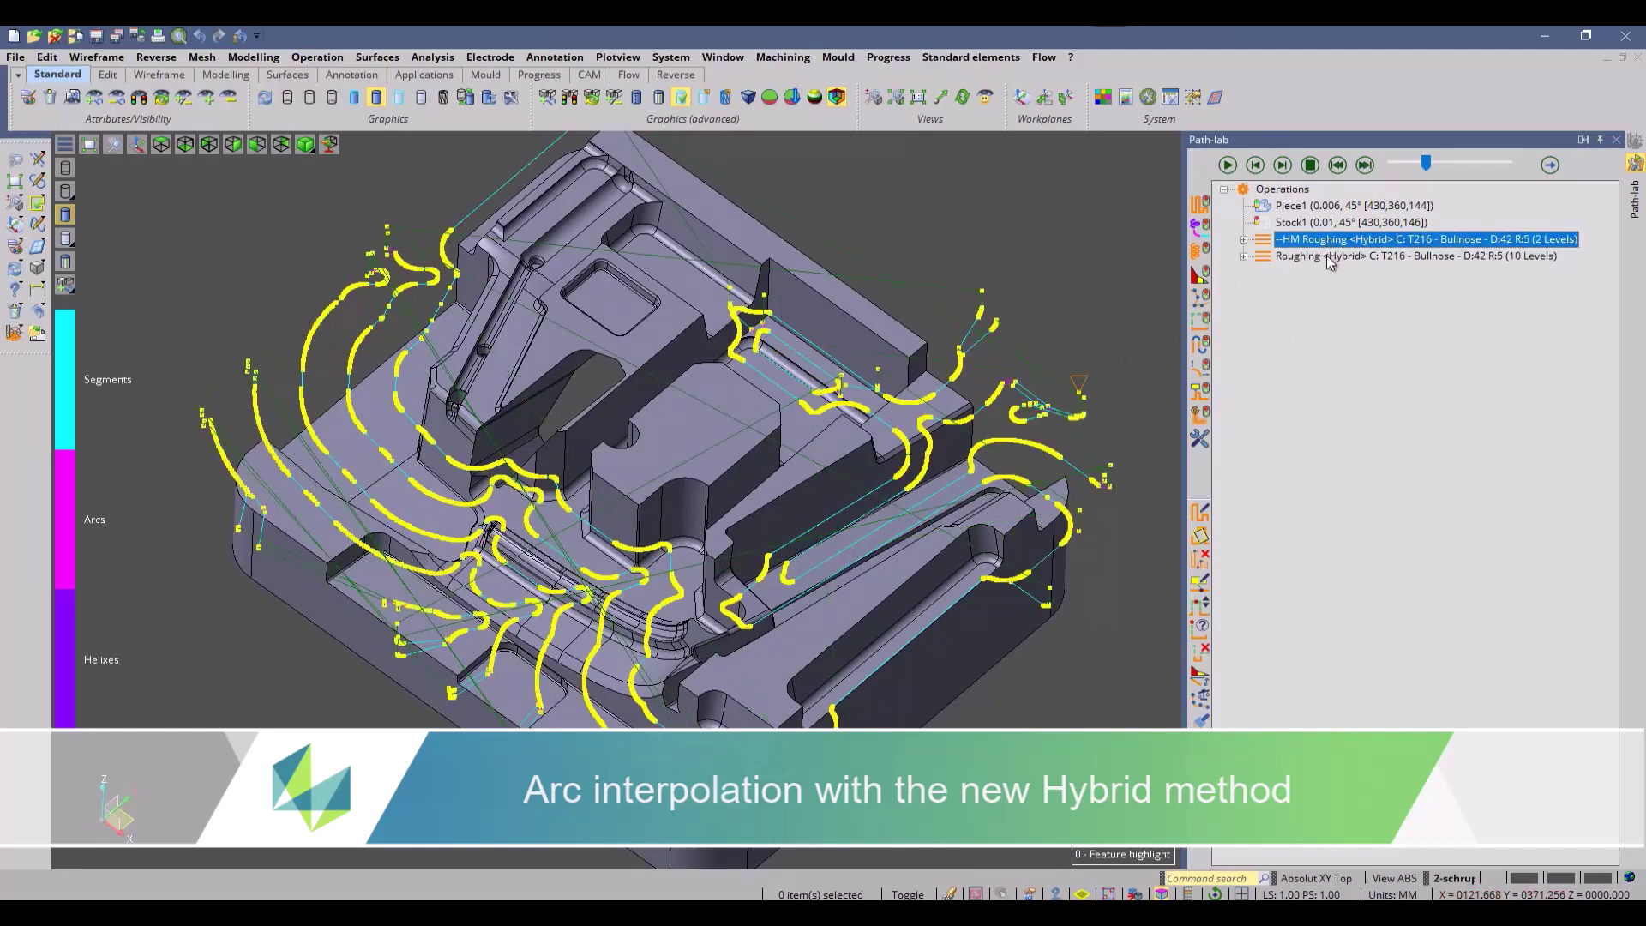
left_click(1329, 257)
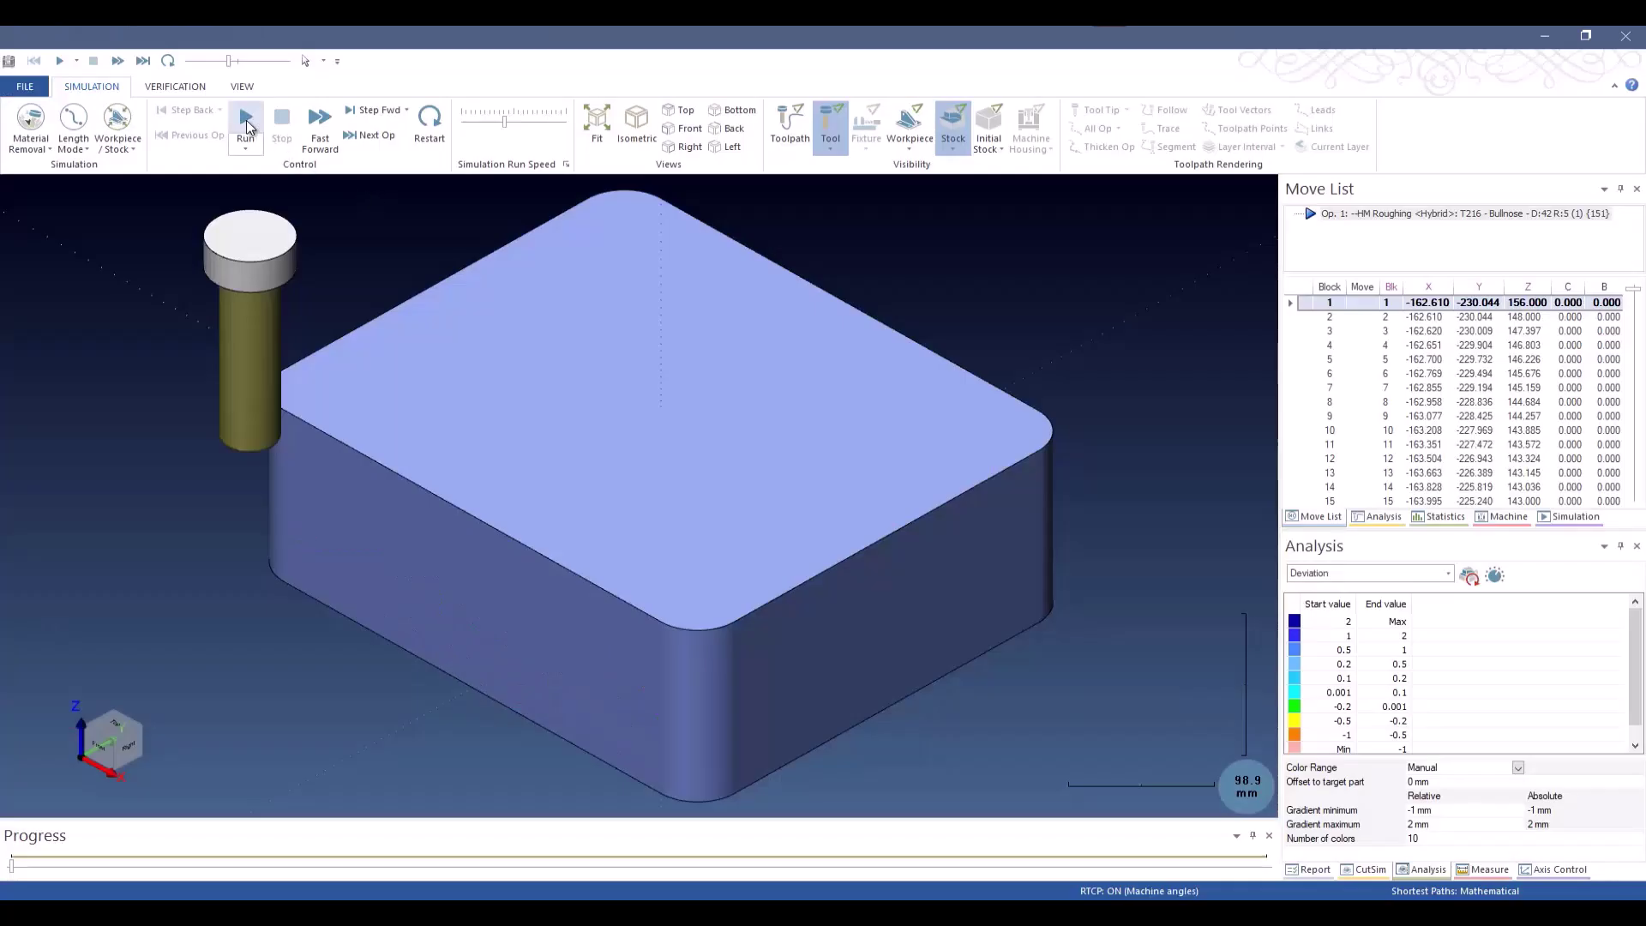
Simulate the HM Roughing <Hybrid> operation in the machining simulator and examine the remaining stock's deviation up close around the curved rib.
left_click(245, 120)
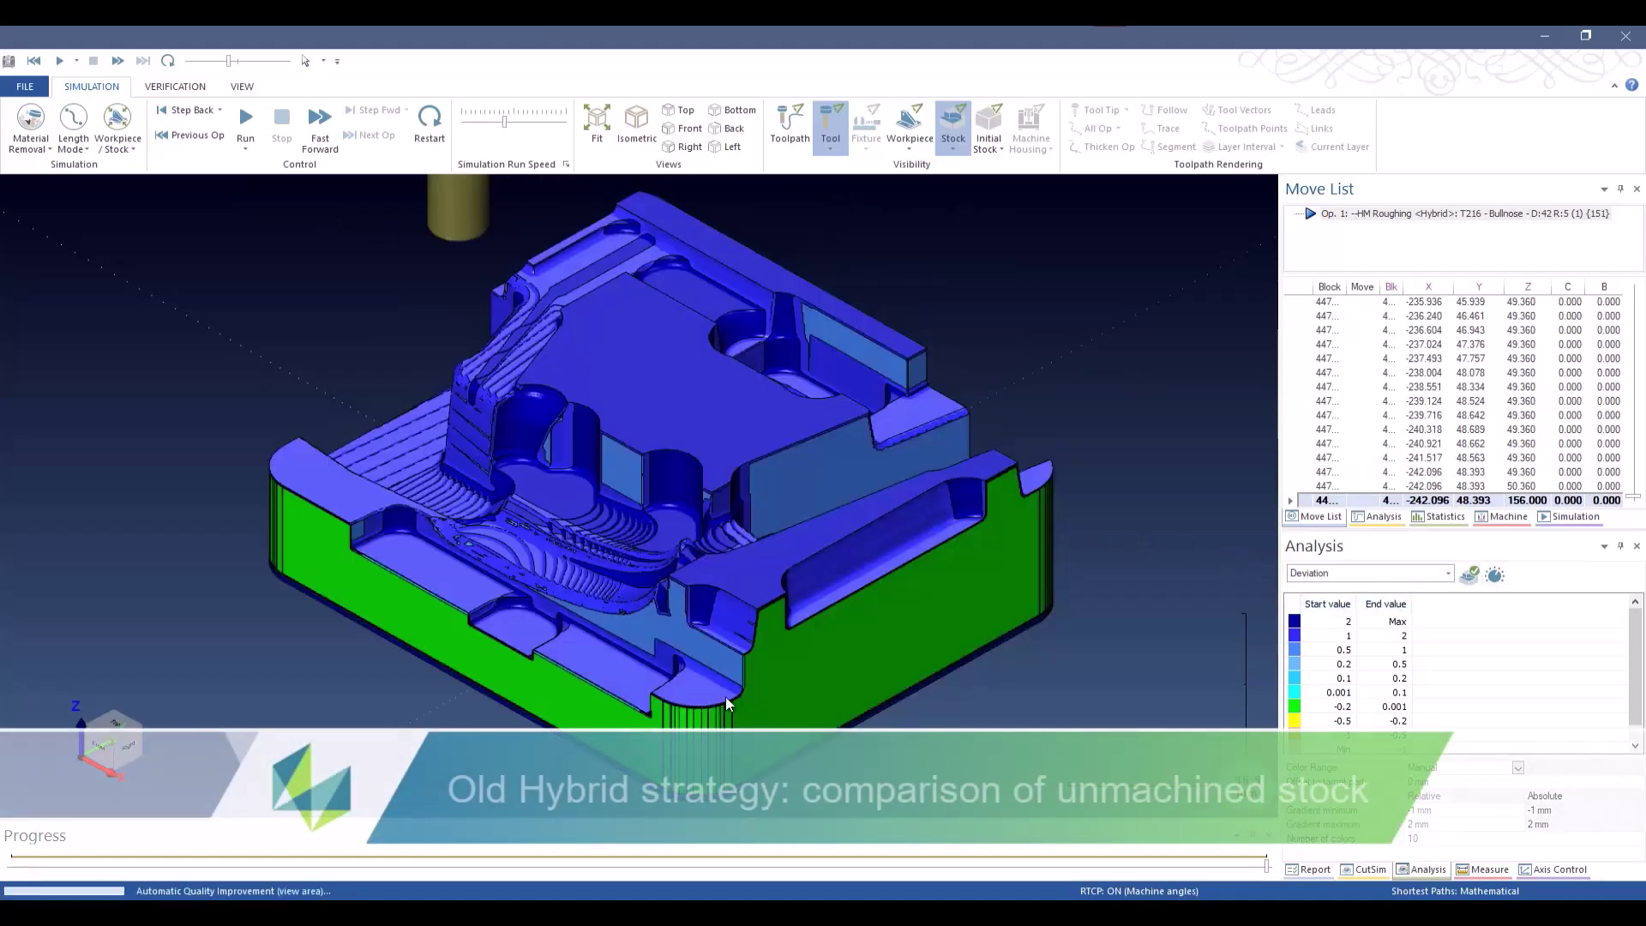
scroll(734, 651, "up", 5)
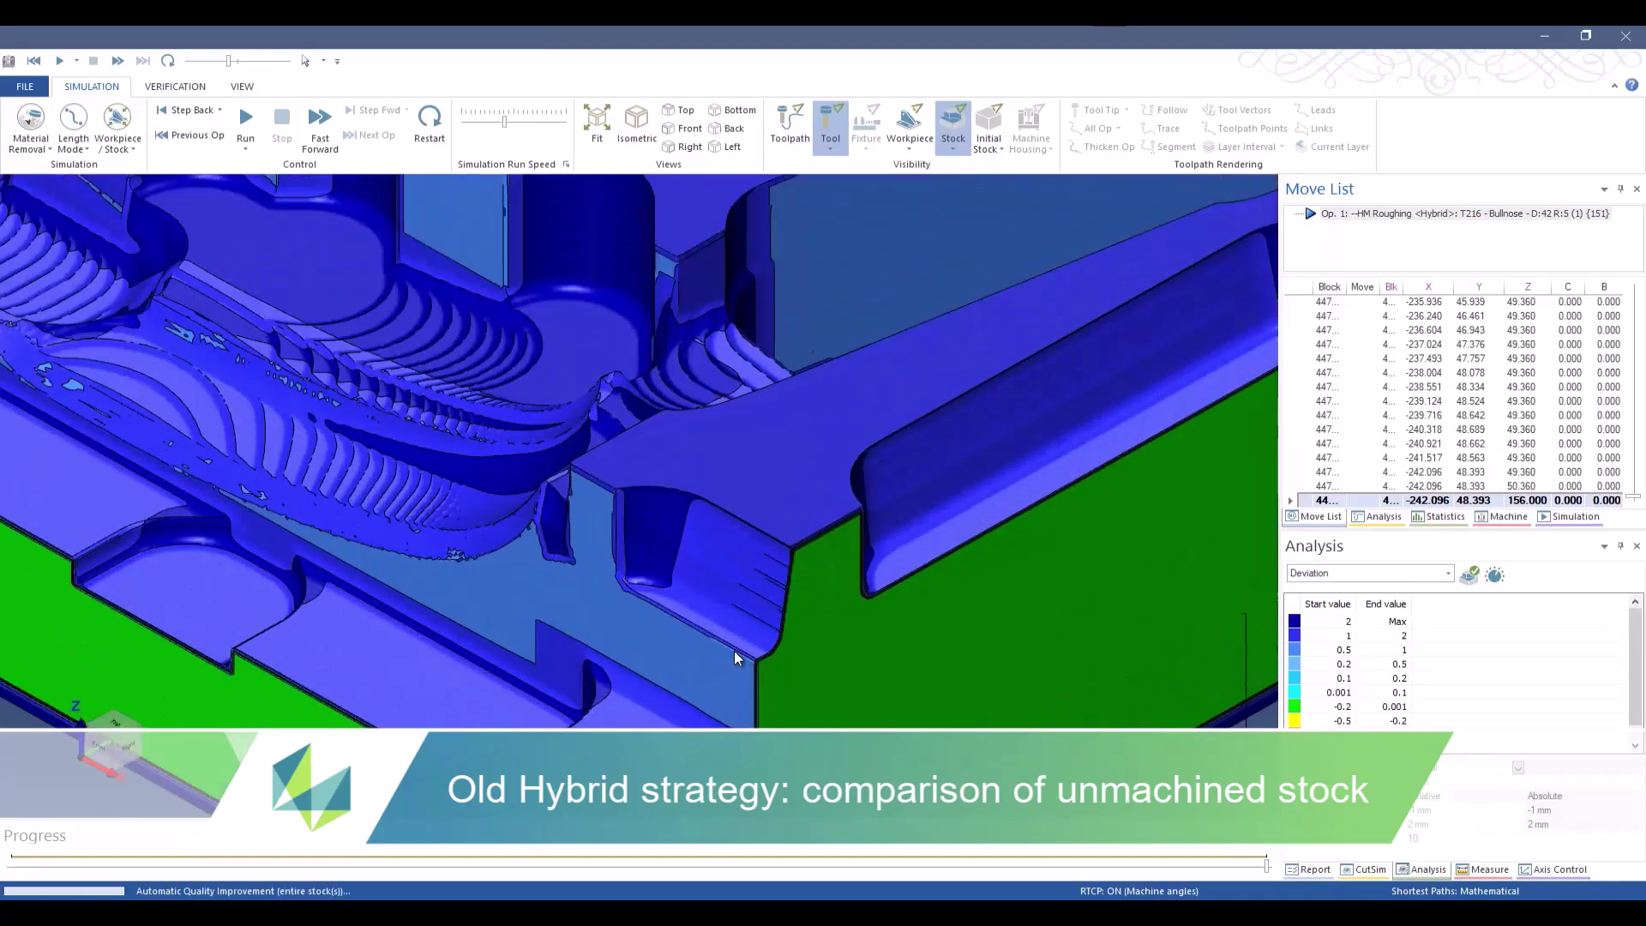
scroll(734, 651, "down", 5)
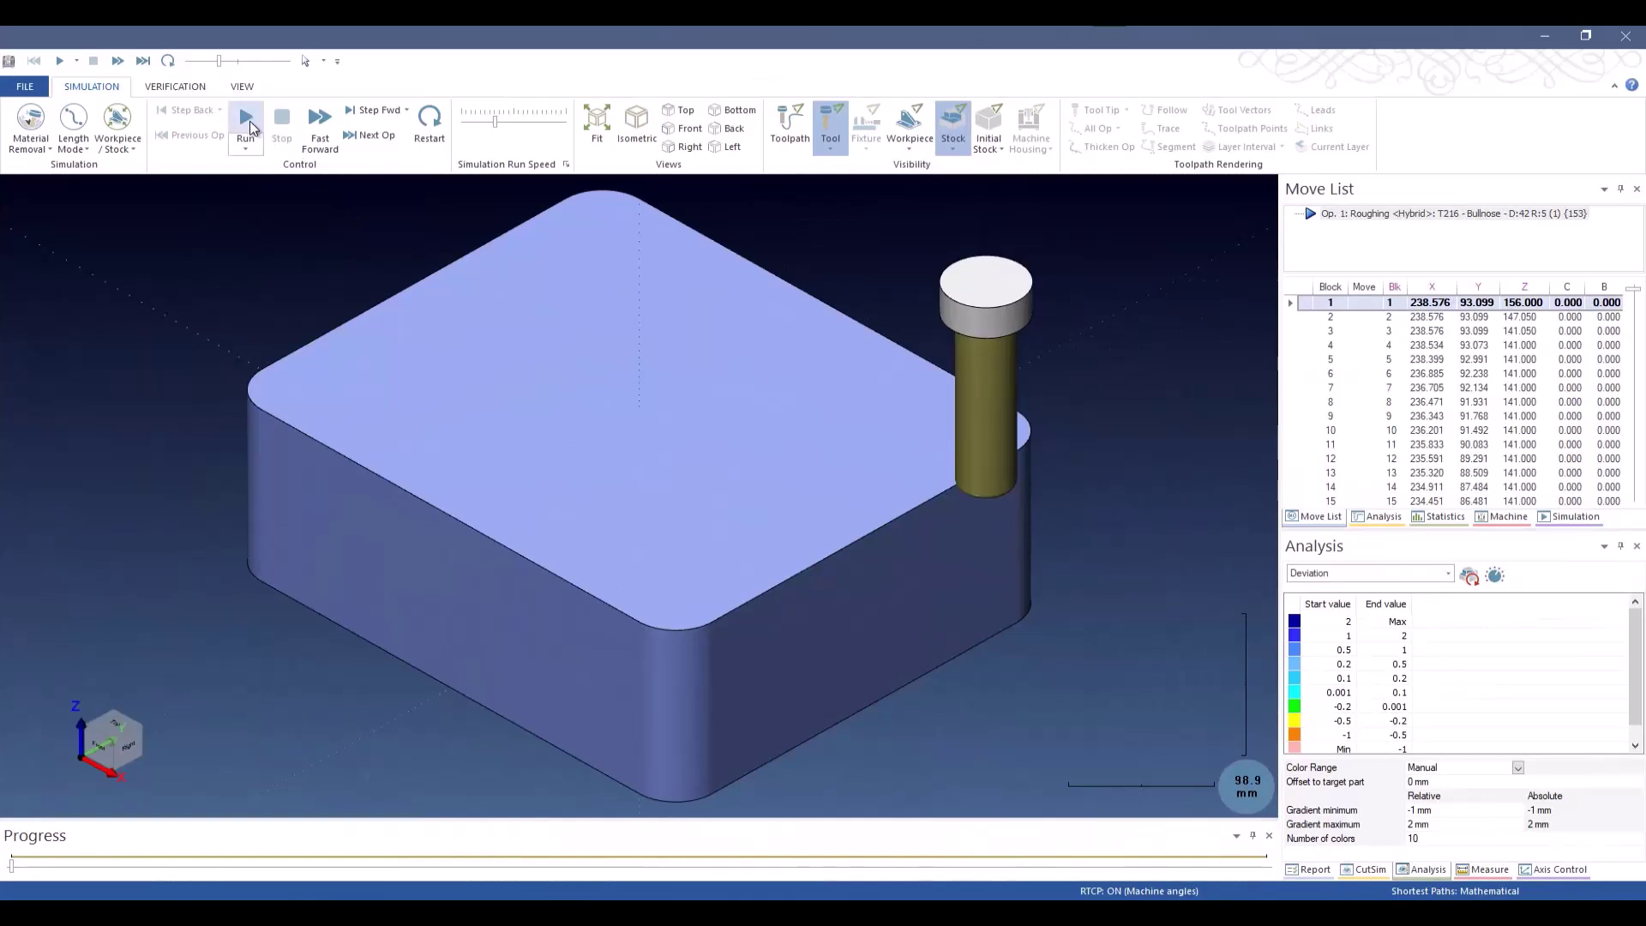
Simulate the Roughing <Hybrid> operation at an adjusted run speed and apply the Deviation analysis to examine the stock around the curved rib.
left_click(246, 121)
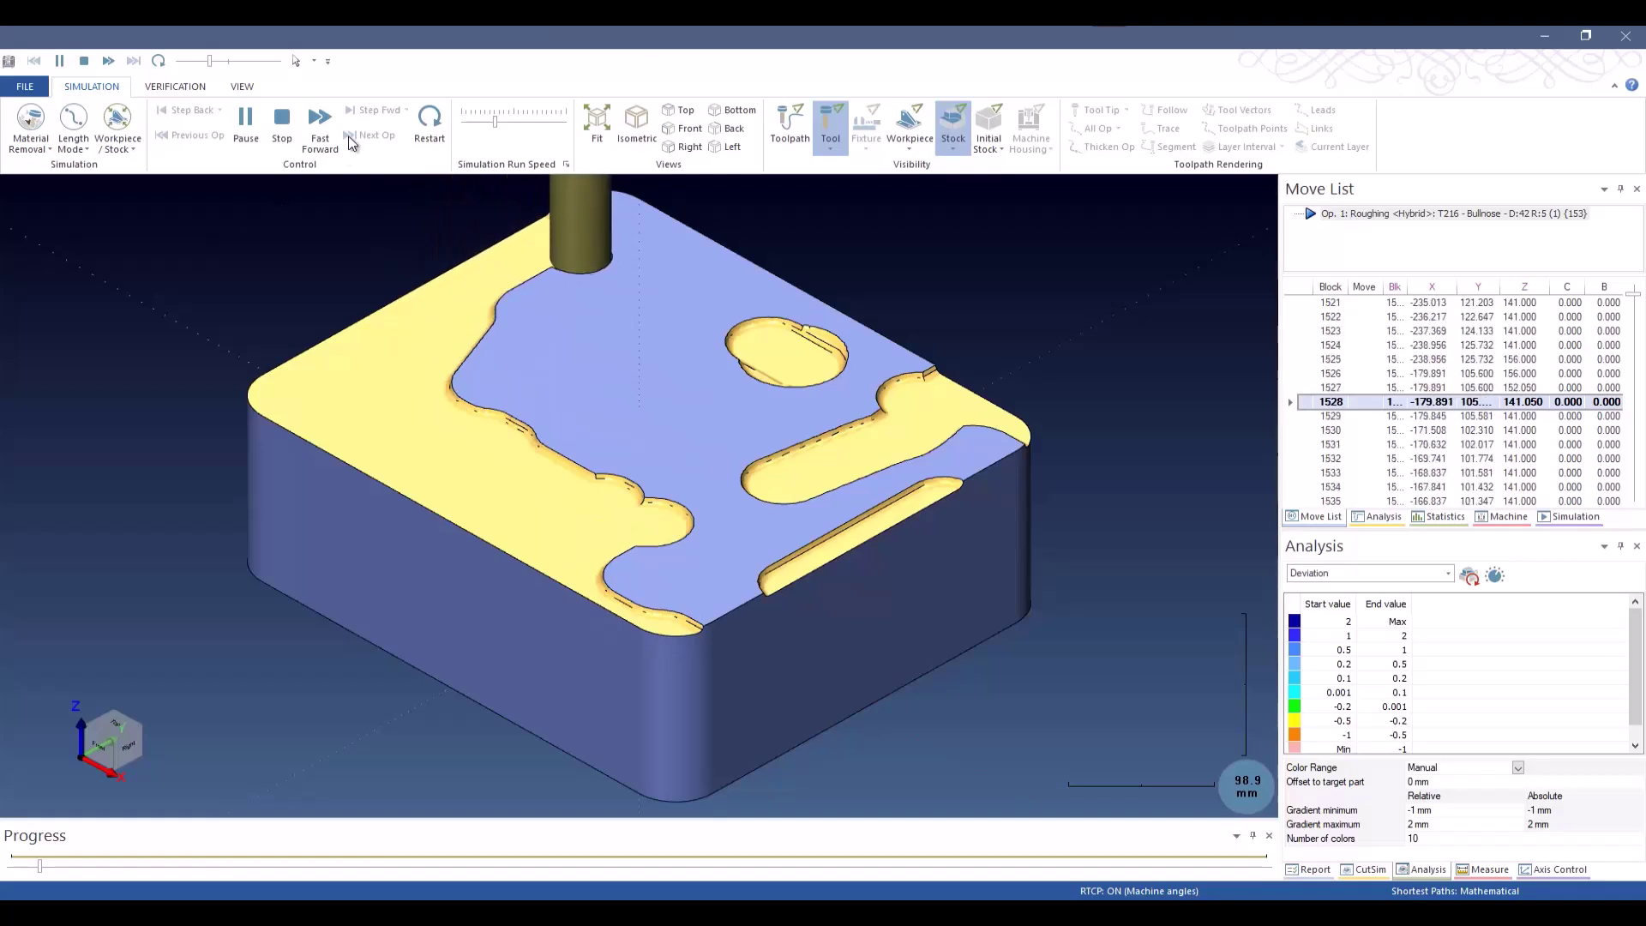
left_click_drag(499, 121, 502, 121)
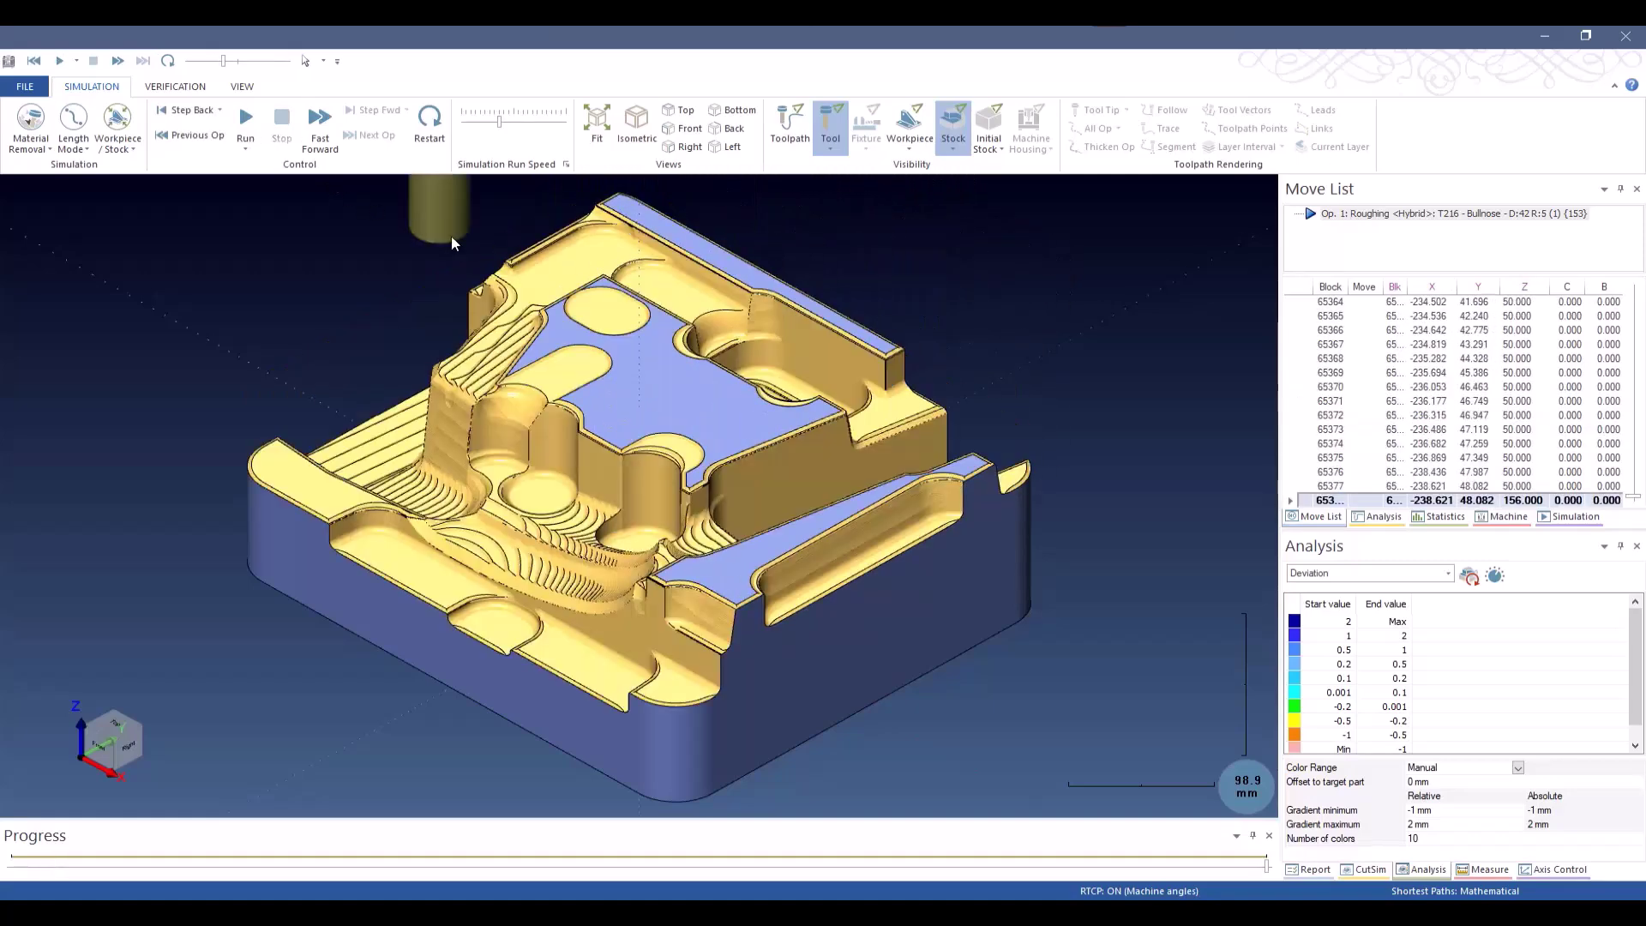
left_click(1469, 576)
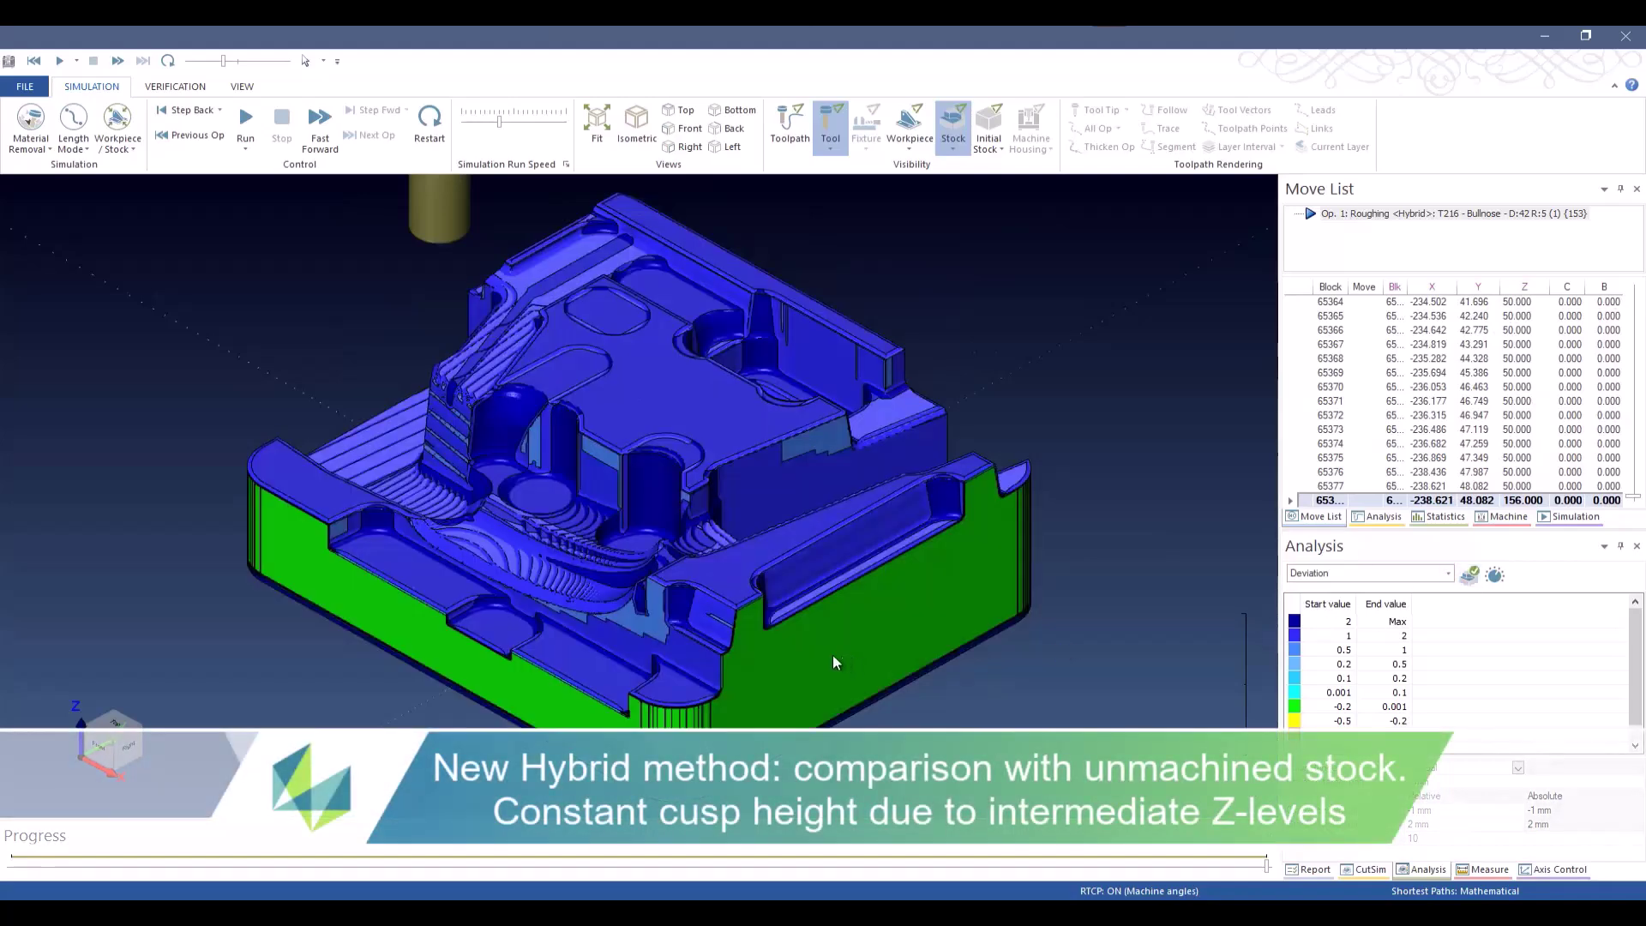
scroll(678, 643, "up", 5)
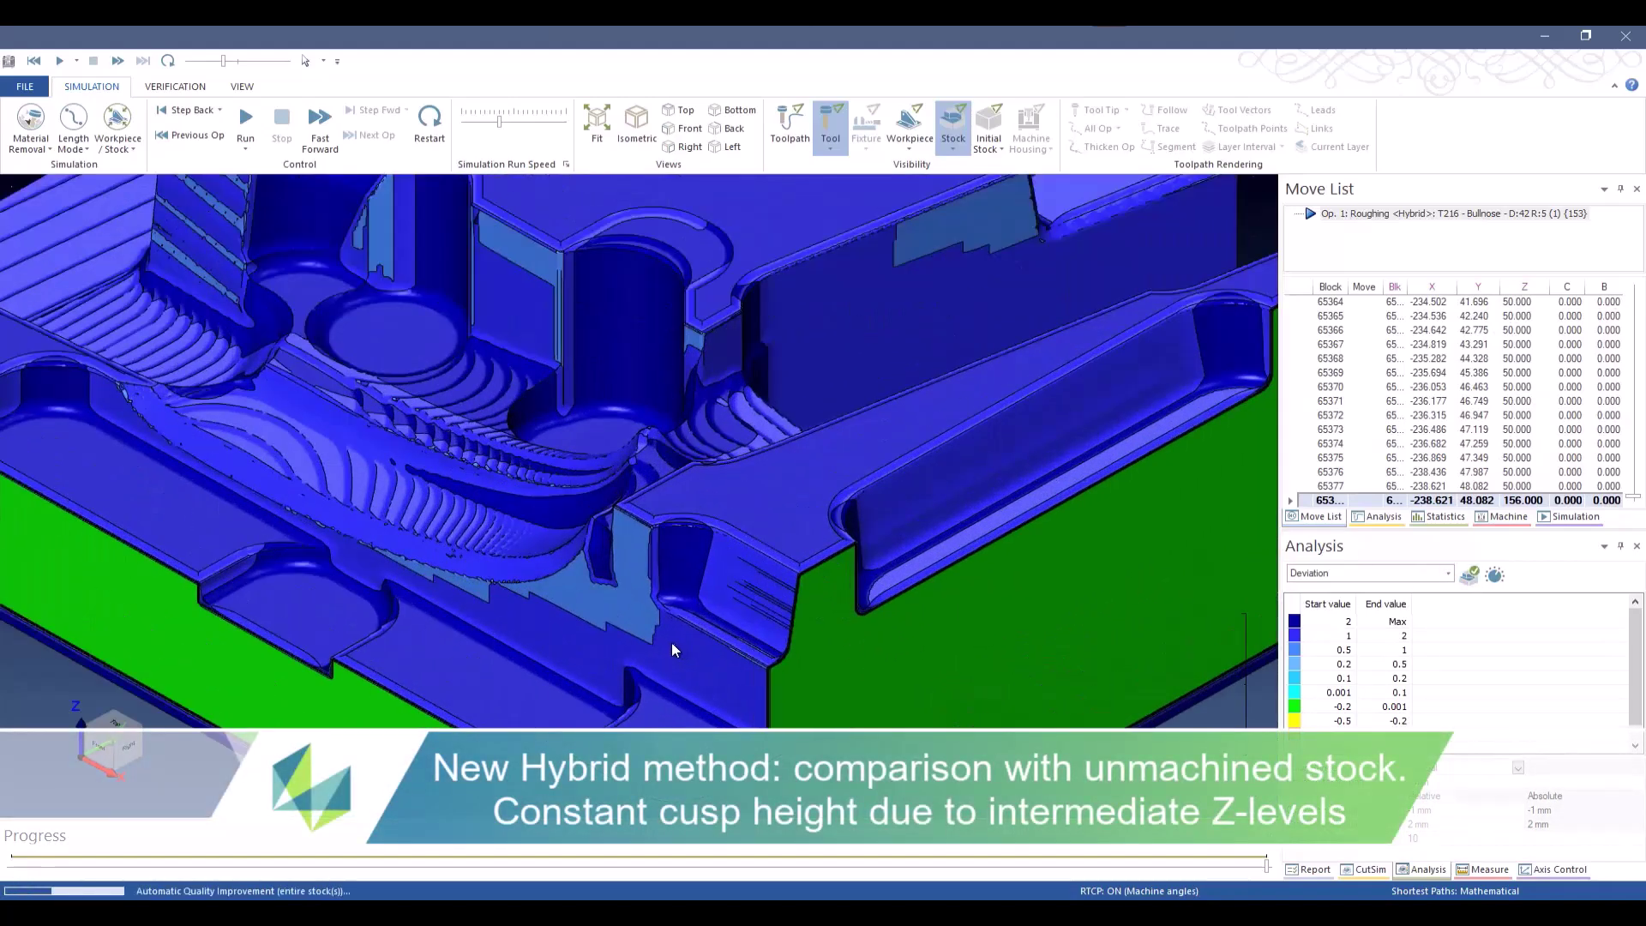